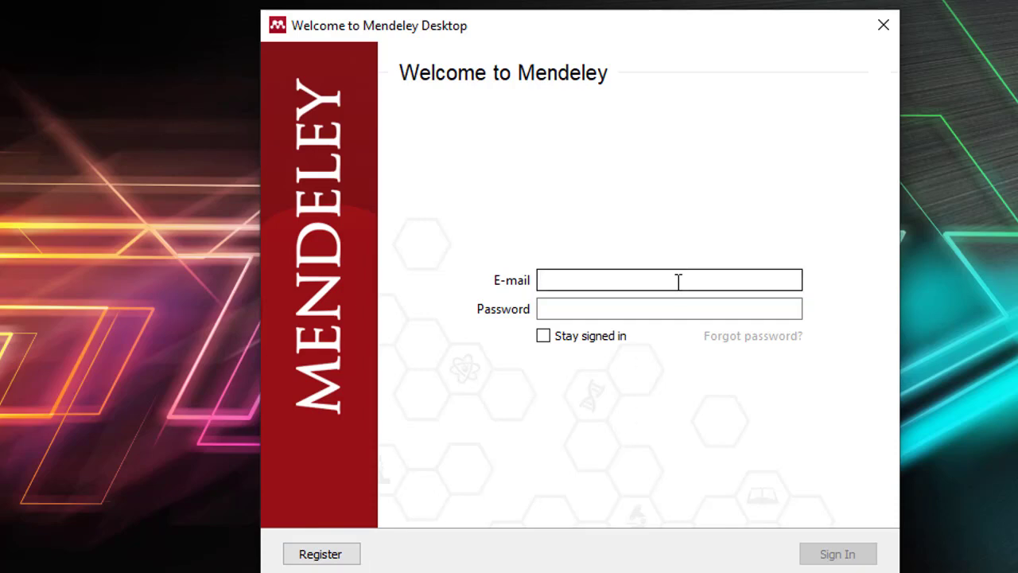
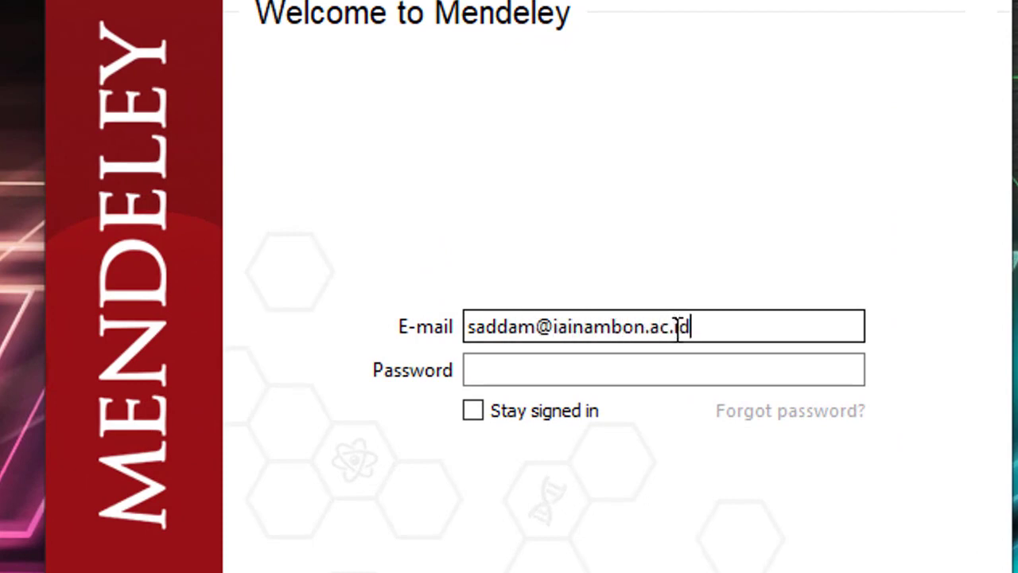
Step: Sign in to Mendeley Desktop with the account e-mail and password
{"action": "left_click", "coordinate": [668, 370]}
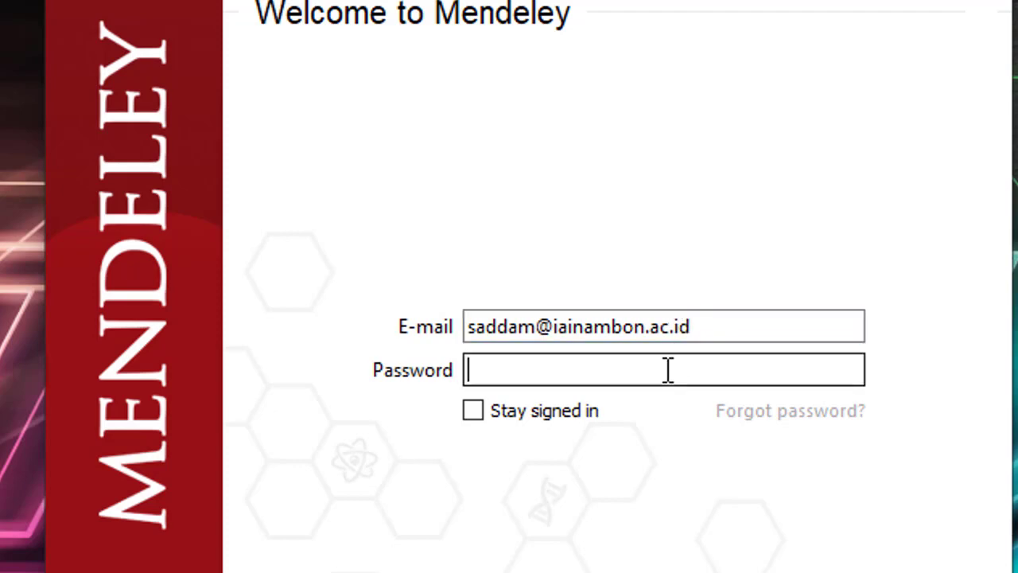
{"action": "type", "text": "**********"}
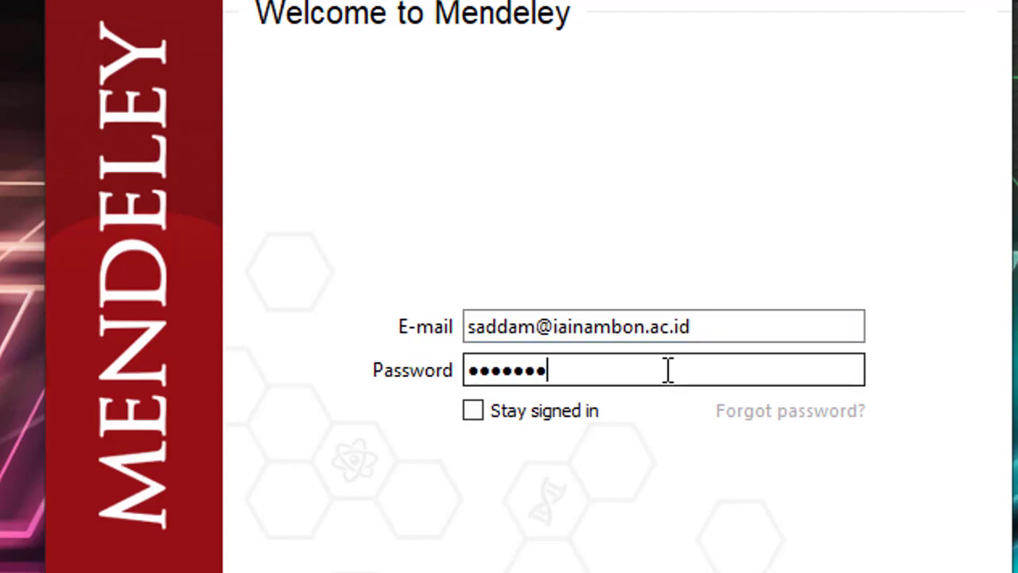
{"action": "type", "text": "*****"}
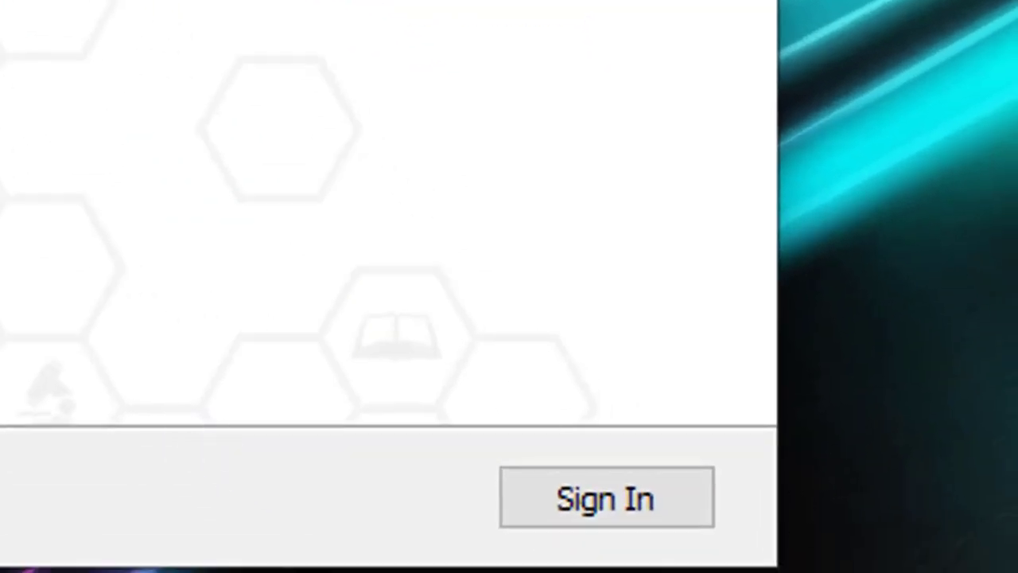
{"action": "left_click", "coordinate": [616, 525]}
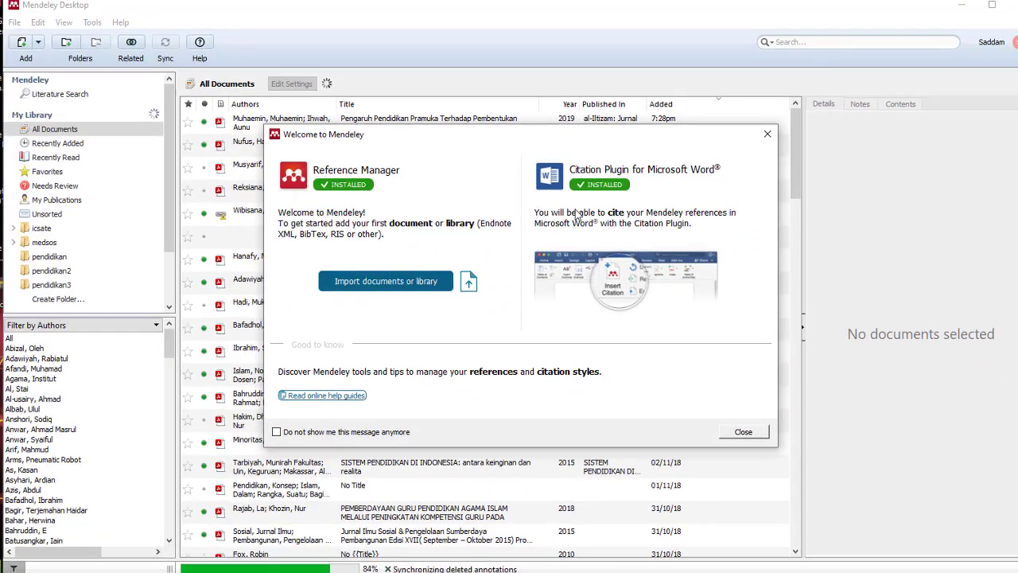
Step: Close the Welcome to Mendeley dialog and the Add and Create onboarding tooltip
{"action": "left_click", "coordinate": [767, 139]}
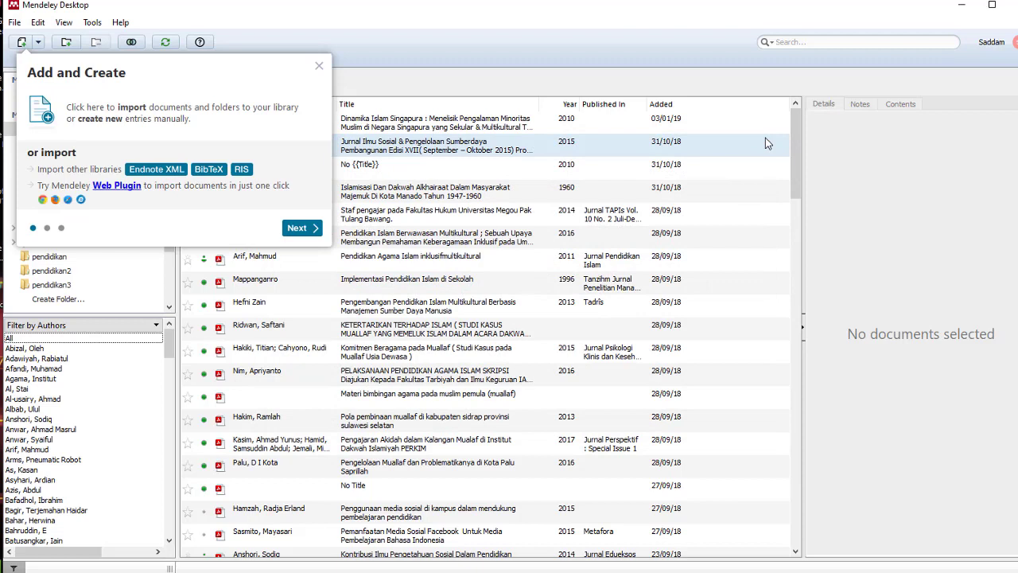
{"action": "left_click", "coordinate": [320, 67]}
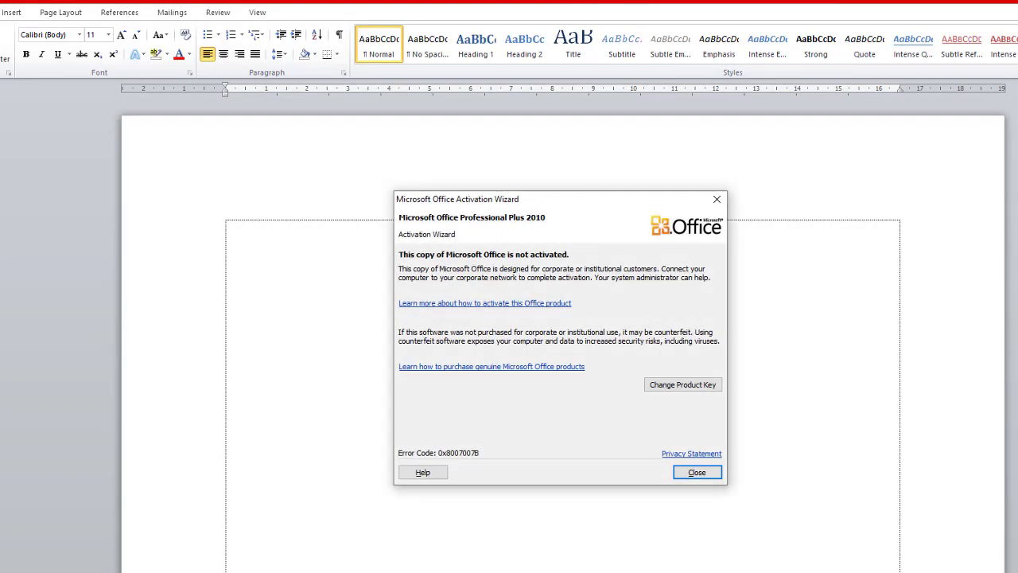
Step: Close the Microsoft Office Activation Wizard warning
{"action": "left_click", "coordinate": [689, 476]}
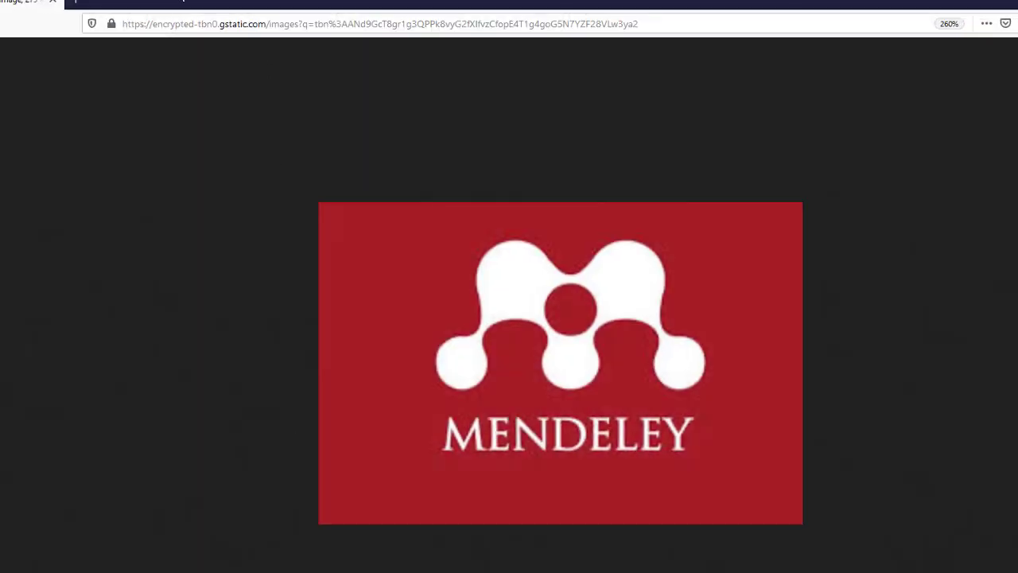
Step: Go to the e-Jurnal IAIN Ambon site, jurnal.iainambon.ac.id, in a new browser tab
{"action": "left_click", "coordinate": [73, 5]}
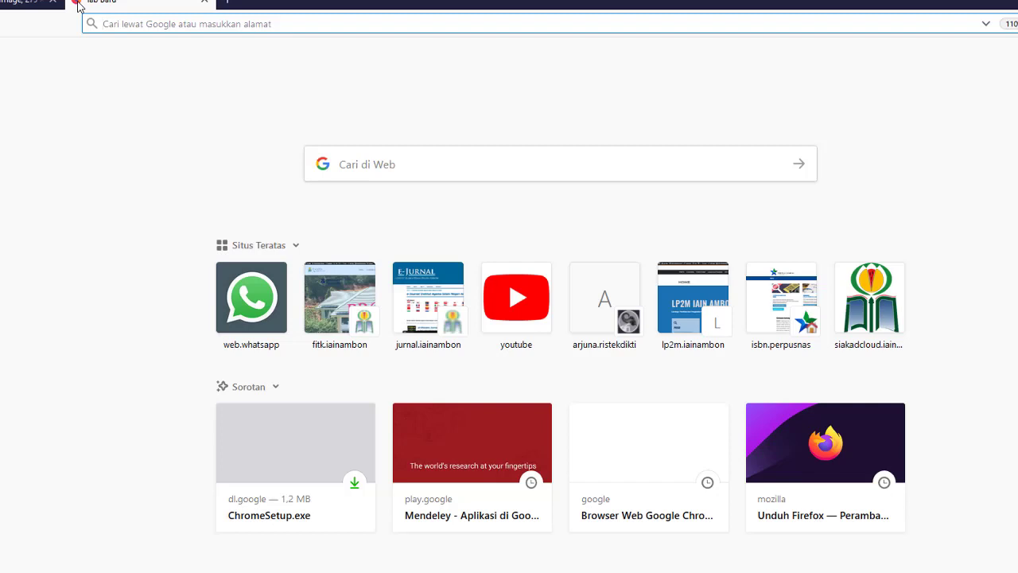
{"action": "type", "text": "jurnal.iainambon.ac.id/"}
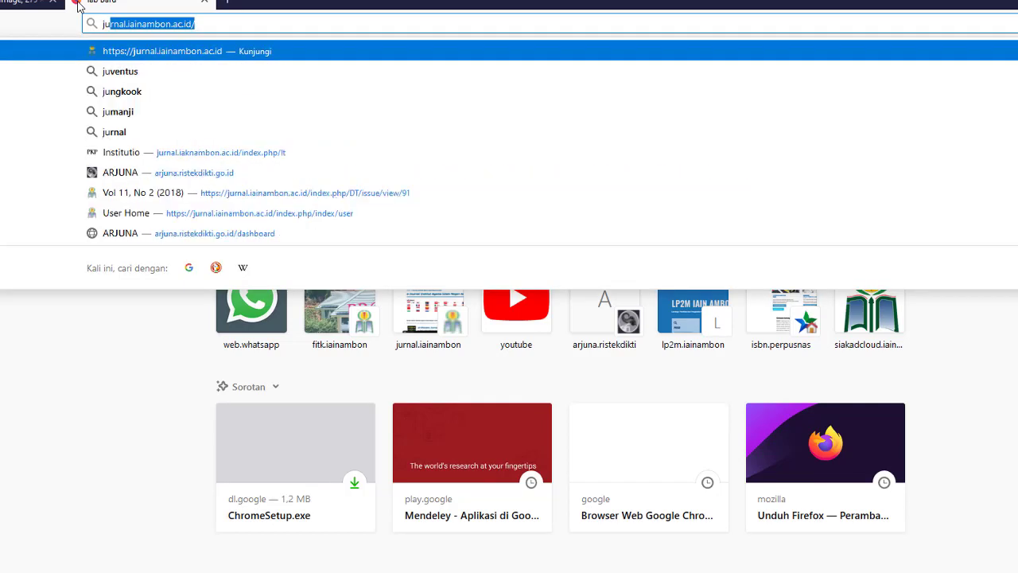
{"action": "key", "text": "Return"}
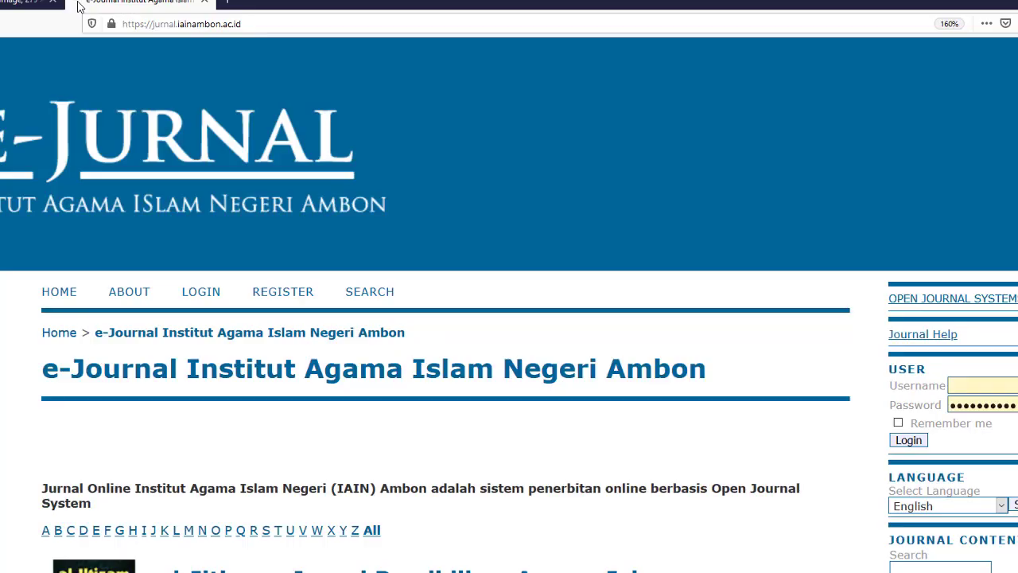
{"action": "scroll", "coordinate": [509, 287], "scroll_direction": "down", "scroll_amount": 5}
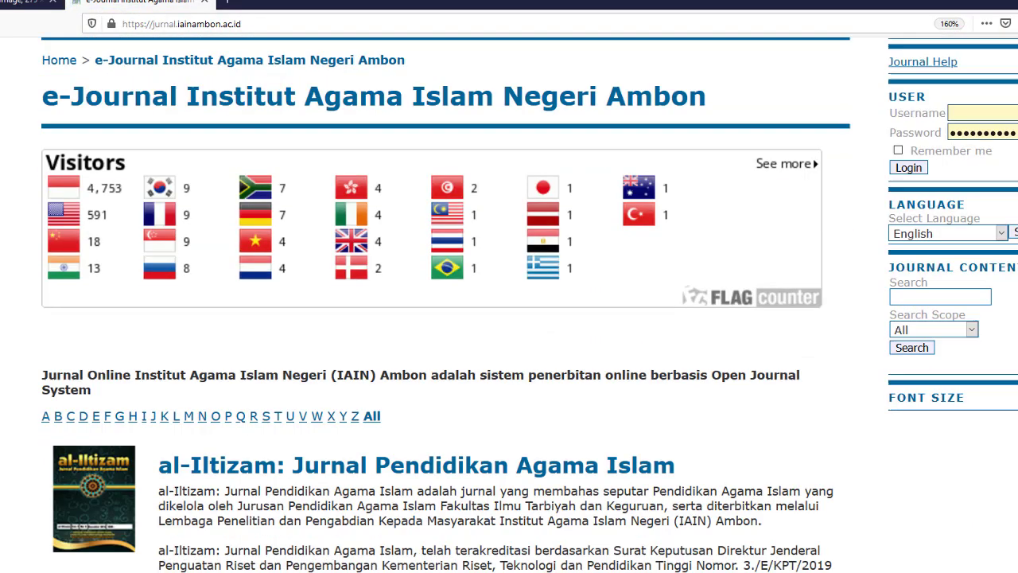
{"action": "scroll", "coordinate": [94, 285], "scroll_direction": "down", "scroll_amount": 4}
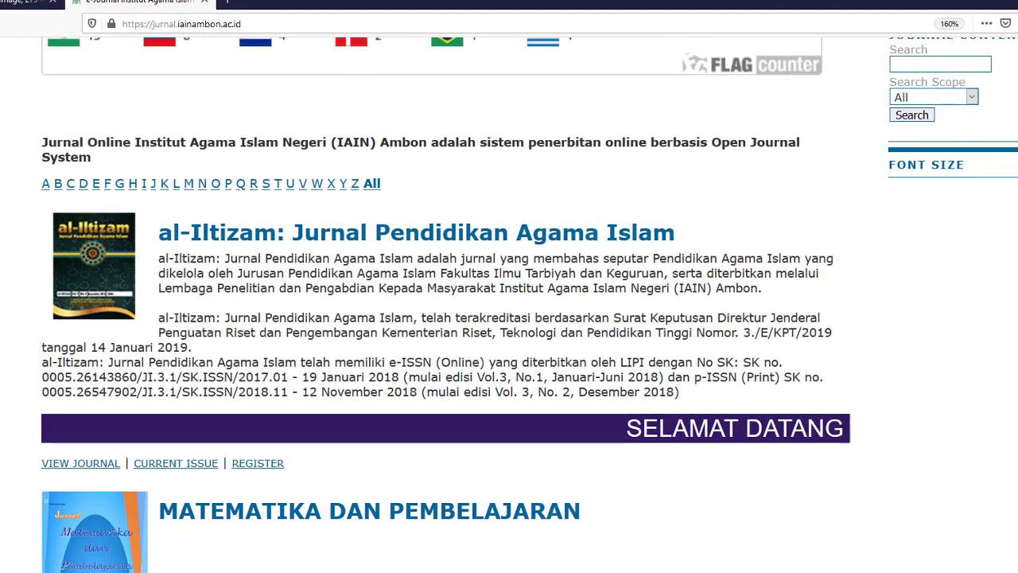
Step: Open the al-Iltizam journal and its current issue, Vol 4, No 2 (2019)
{"action": "left_click", "coordinate": [93, 285]}
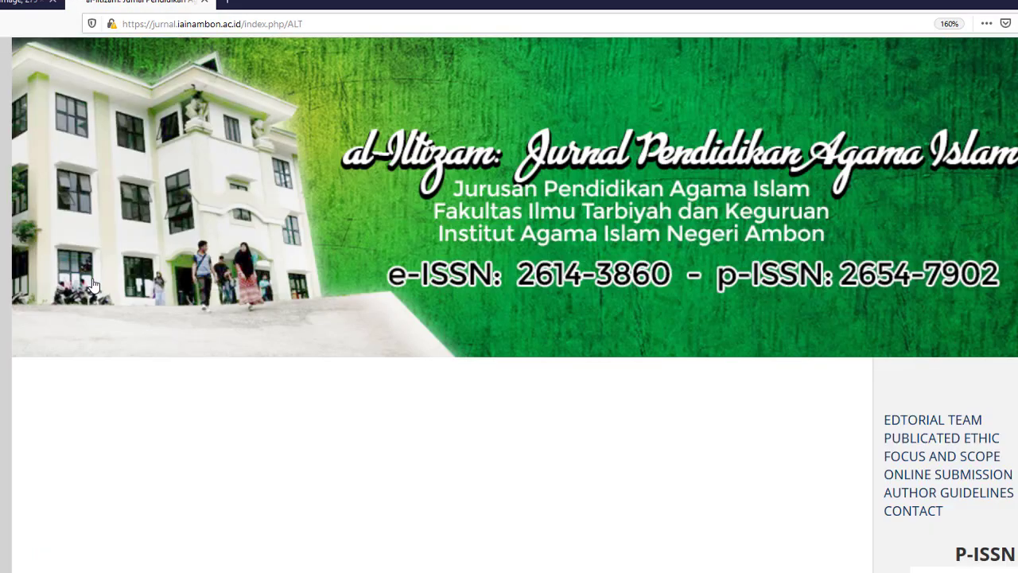
{"action": "scroll", "coordinate": [93, 285], "scroll_direction": "down", "scroll_amount": 5}
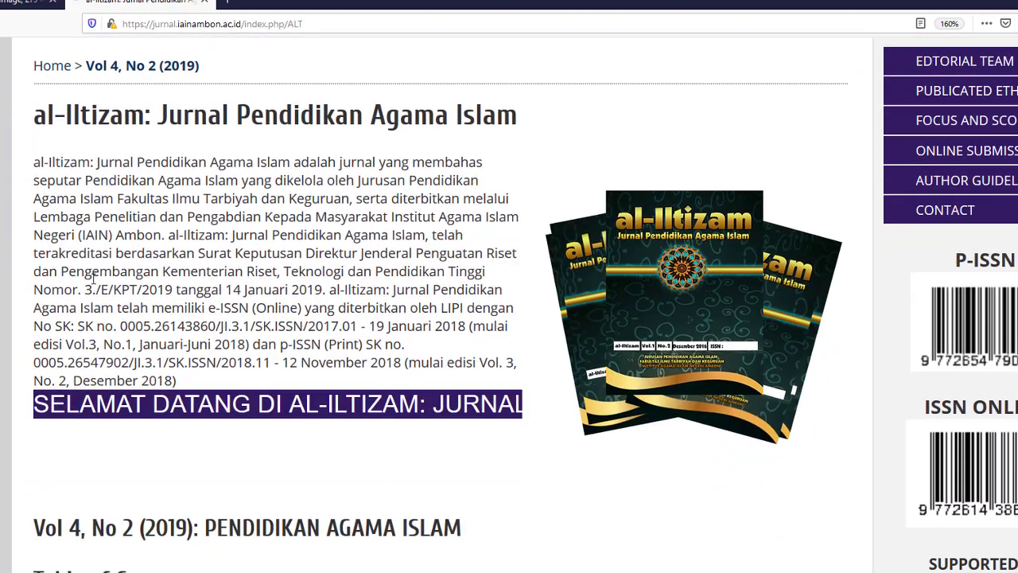
{"action": "scroll", "coordinate": [93, 278], "scroll_direction": "up", "scroll_amount": 3}
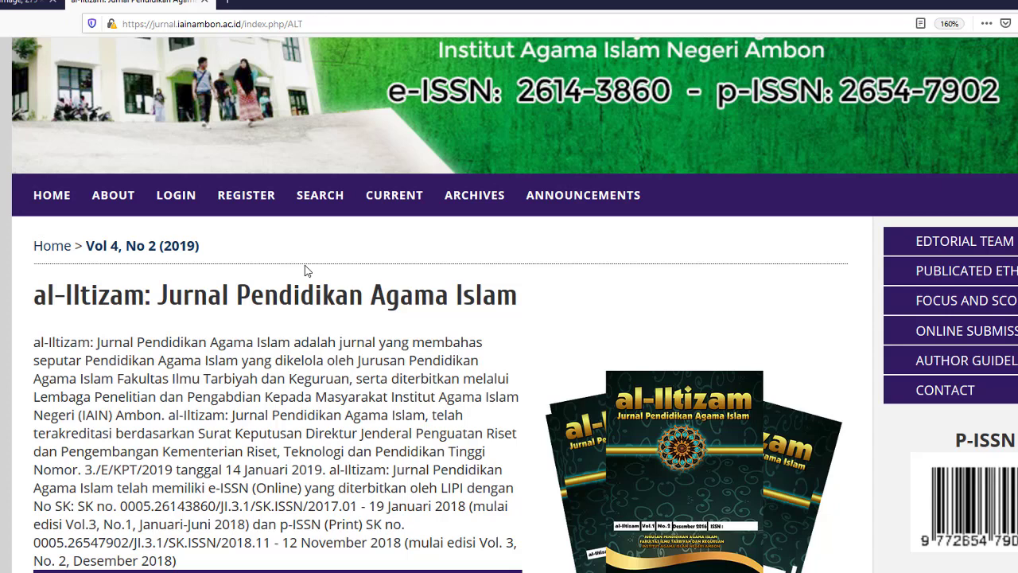
{"action": "left_click", "coordinate": [377, 203]}
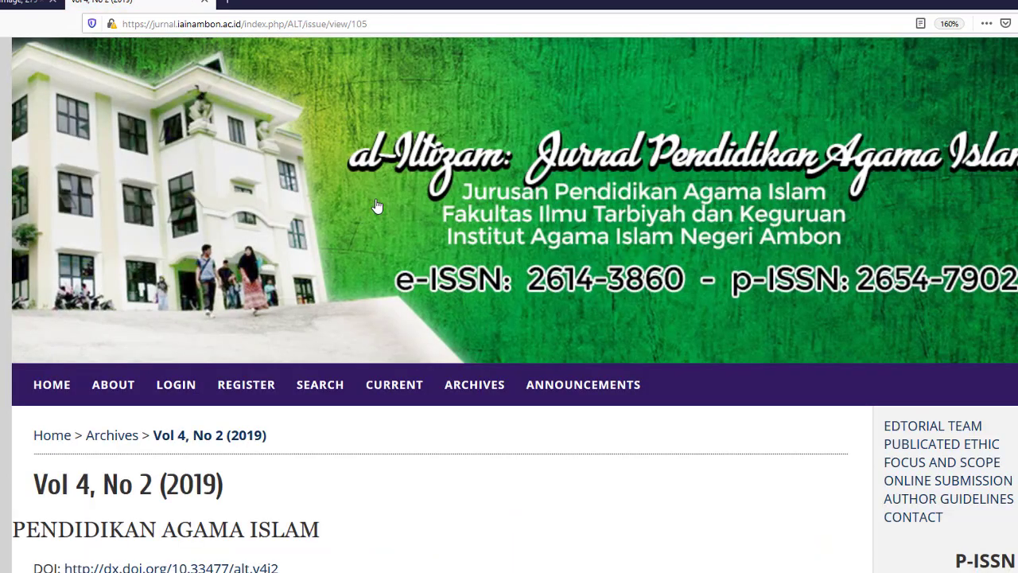
{"action": "scroll", "coordinate": [378, 205], "scroll_direction": "down", "scroll_amount": 3}
{"action": "scroll", "coordinate": [377, 205], "scroll_direction": "down", "scroll_amount": 4}
{"action": "scroll", "coordinate": [376, 206], "scroll_direction": "up", "scroll_amount": 7}
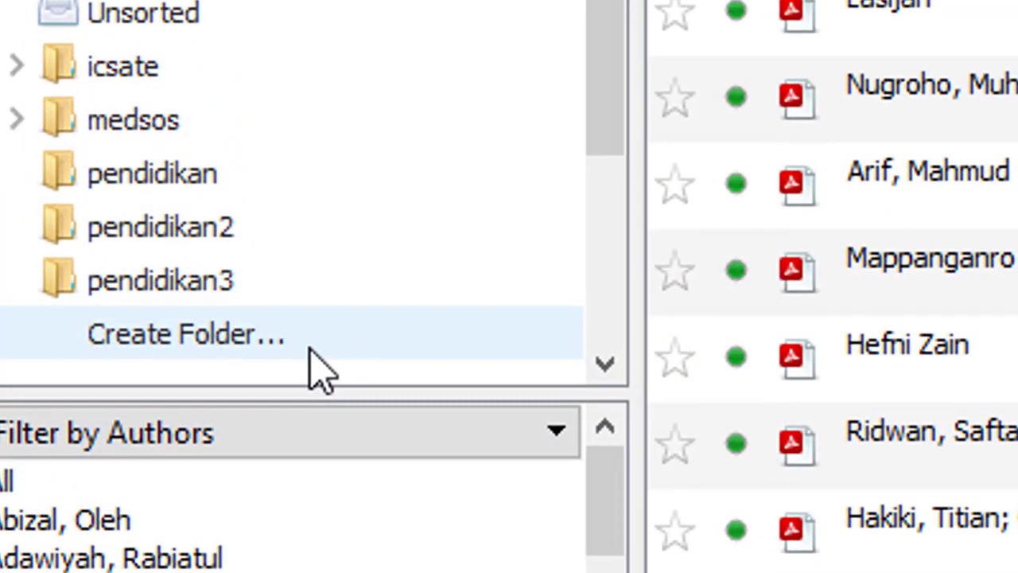
Step: Create a library folder named 'Pendidikan agama islam'
{"action": "left_click", "coordinate": [308, 349]}
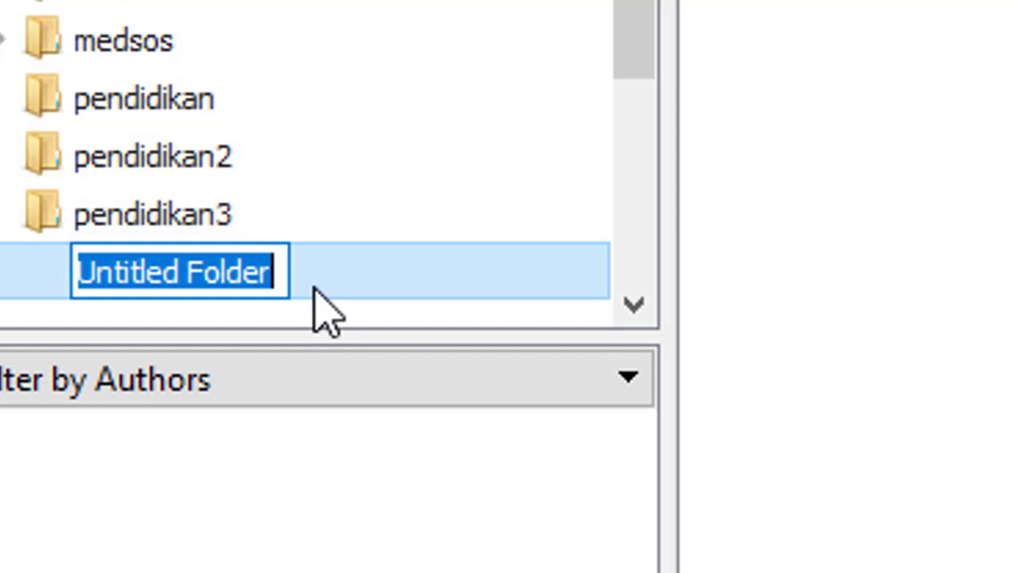
{"action": "type", "text": "P"}
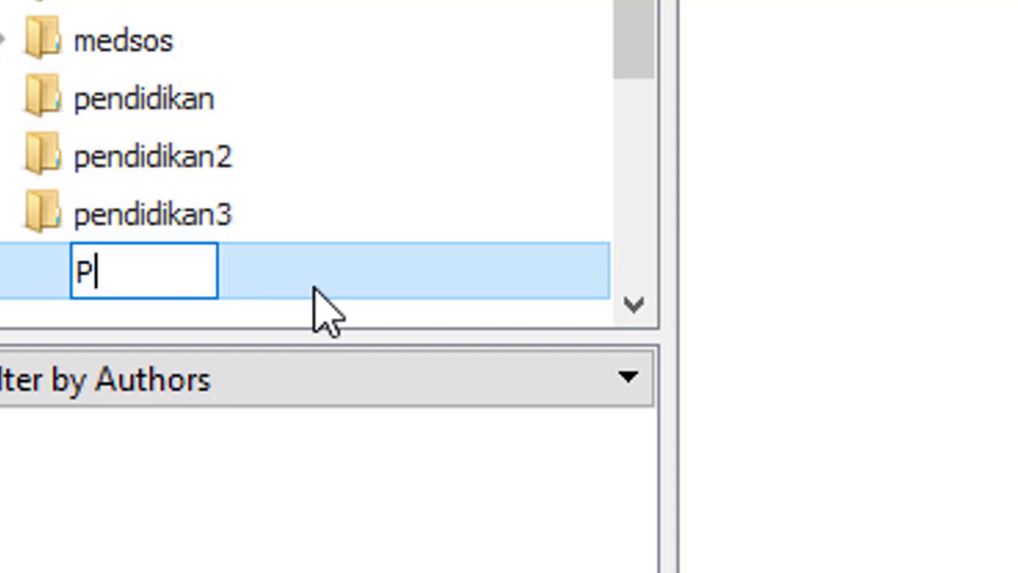
{"action": "type", "text": "endidikan "}
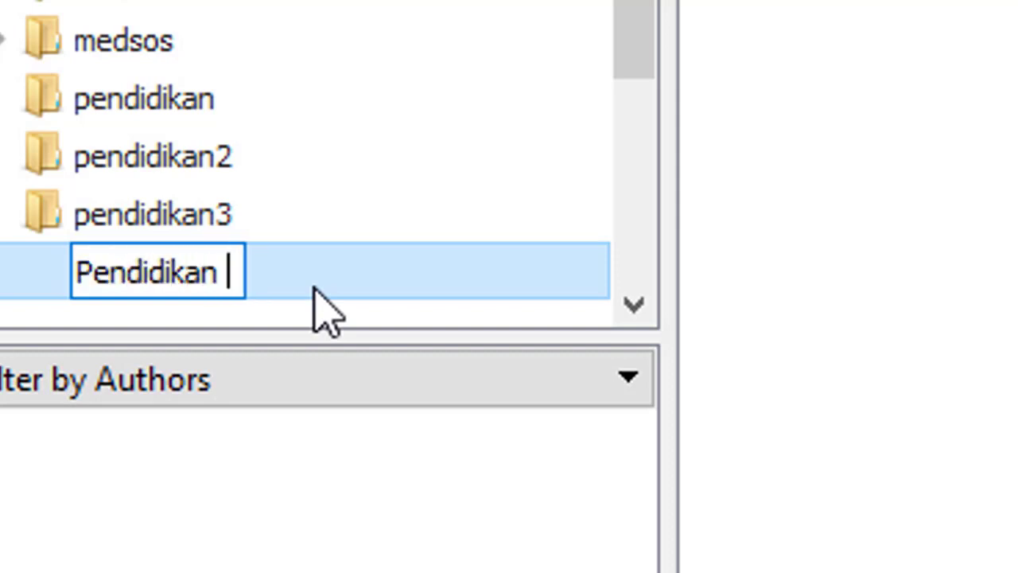
{"action": "type", "text": "ag"}
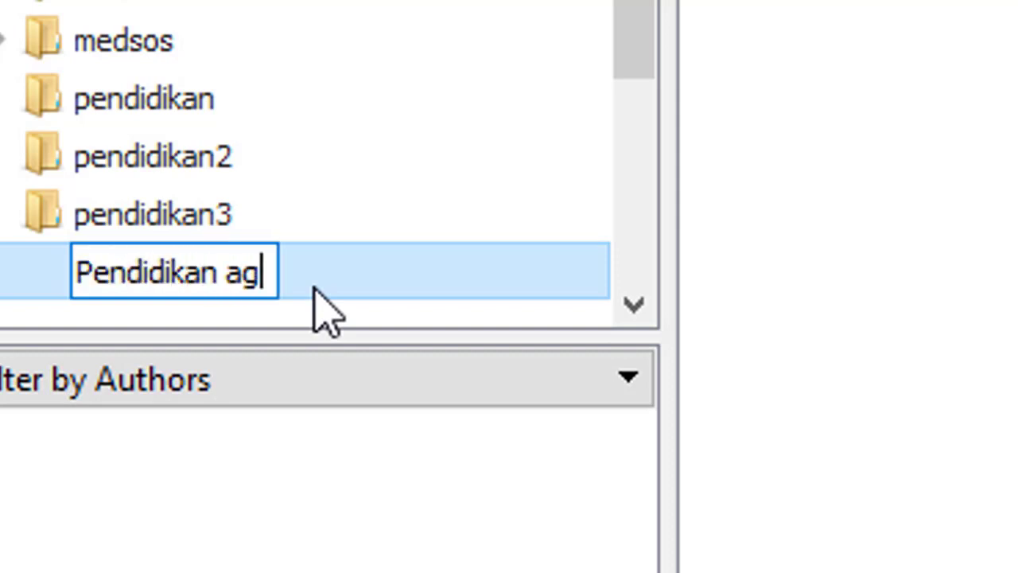
{"action": "type", "text": "ama islam"}
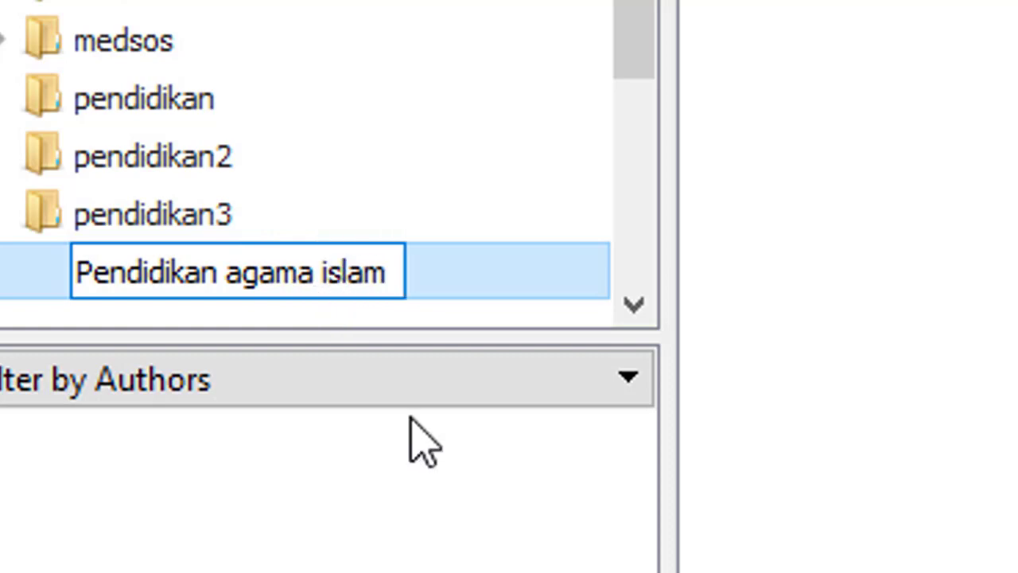
{"action": "left_click", "coordinate": [338, 567]}
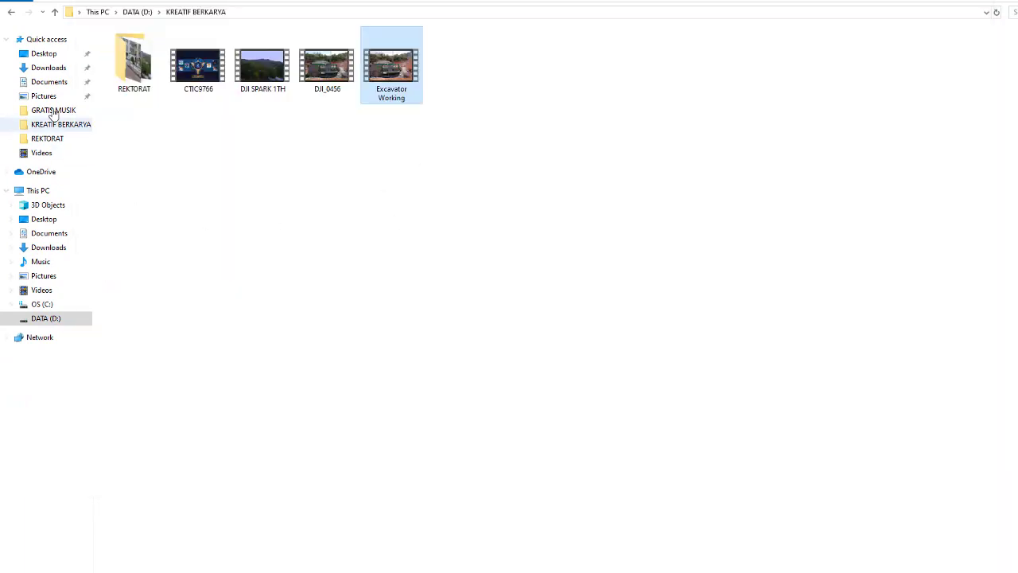
Step: Drag PDFs 757-2172-1-PB through 815-2155-1-PB from Downloads into the Pendidikan agama islam folder
{"action": "left_click", "coordinate": [78, 93]}
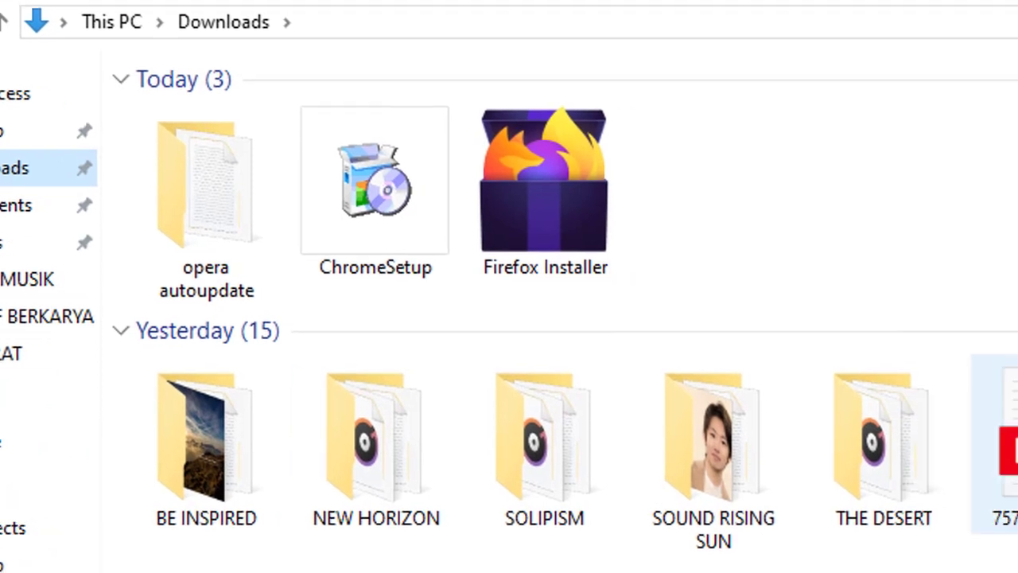
{"action": "left_click", "coordinate": [291, 466]}
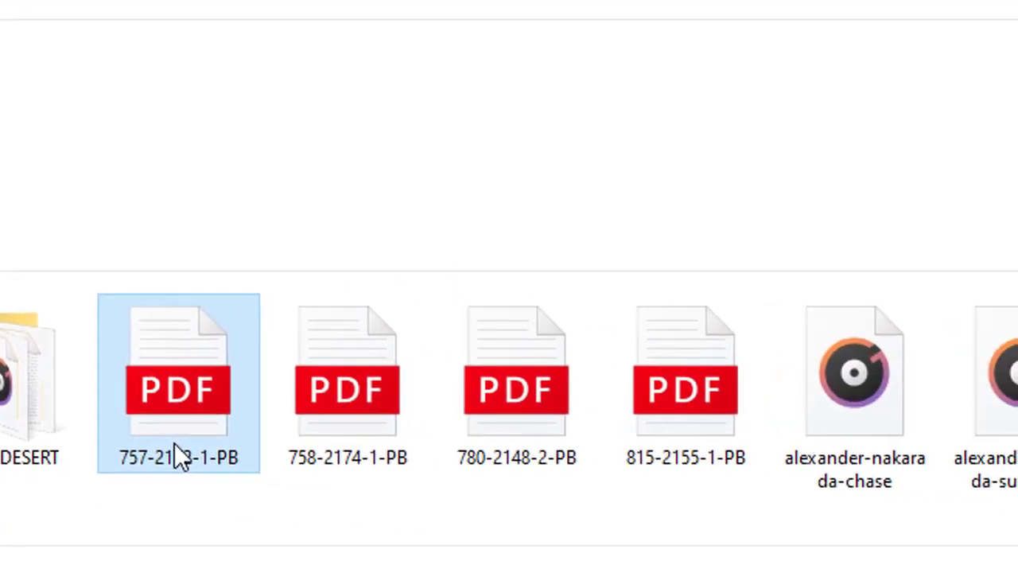
{"action": "key", "text": "ctrl+a"}
{"action": "left_click", "coordinate": [697, 400]}
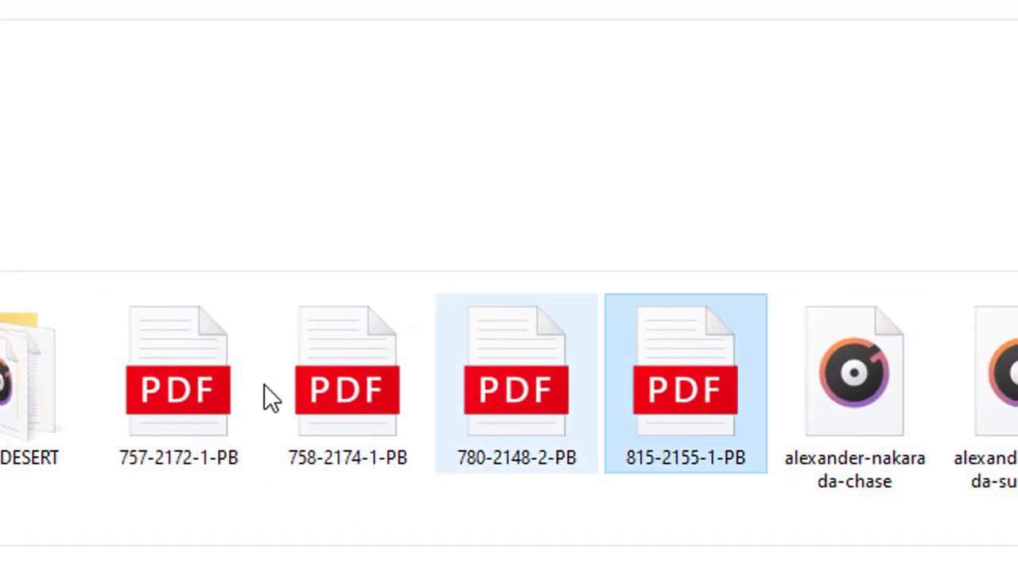
{"action": "left_click", "coordinate": [198, 385], "text": "shift"}
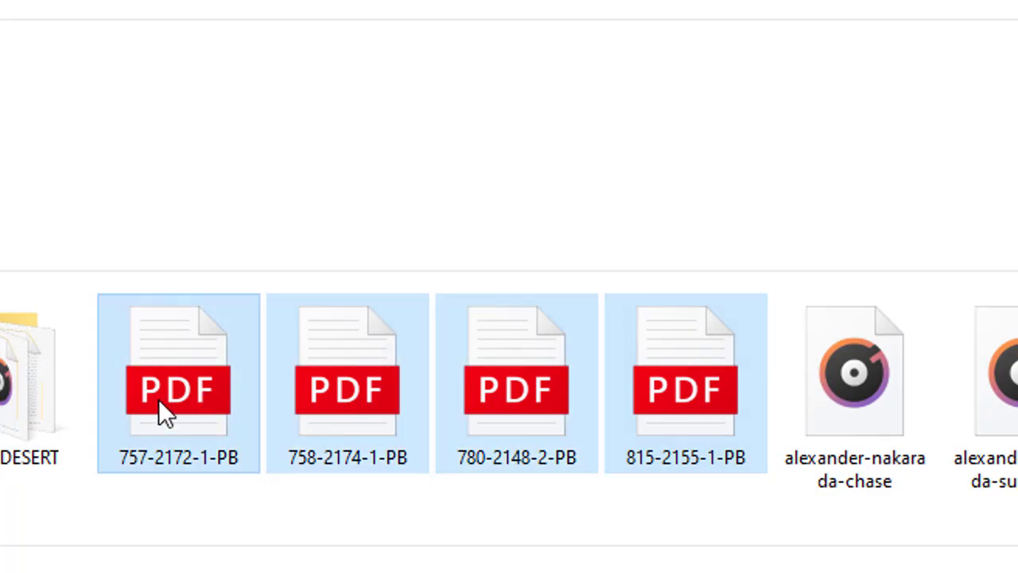
{"action": "left_click_drag", "start_coordinate": [197, 385], "coordinate": [311, 234]}
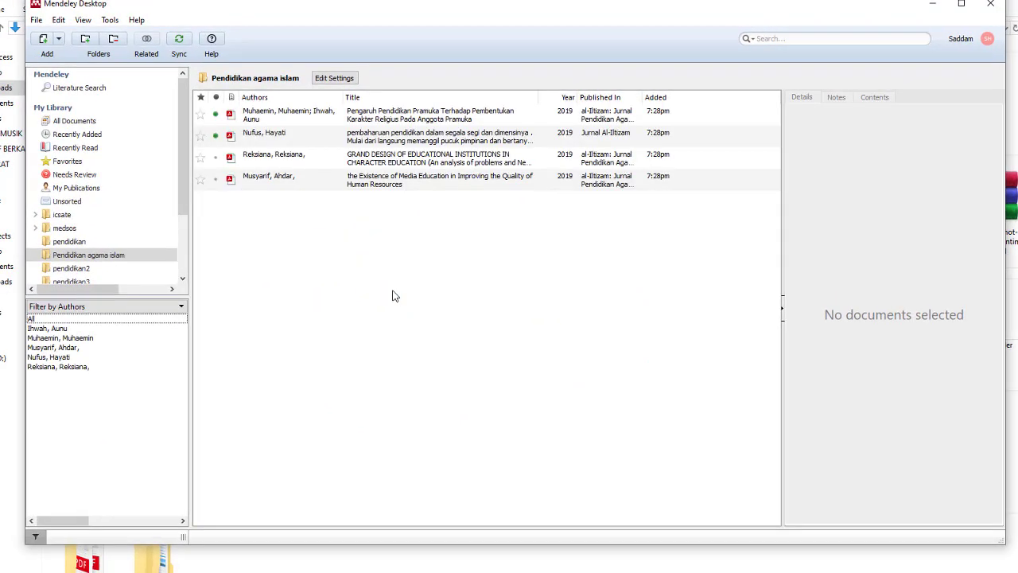
Step: Review the Pramuka paper's title and authors, M. Muhaemin and A. Ihwah, in its details
{"action": "left_click", "coordinate": [365, 118]}
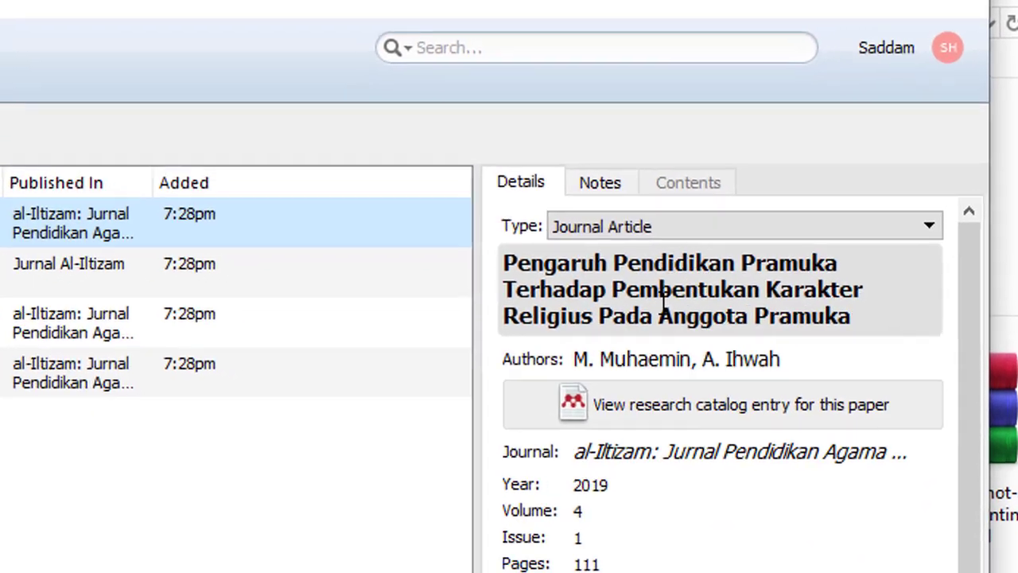
{"action": "left_click", "coordinate": [684, 332]}
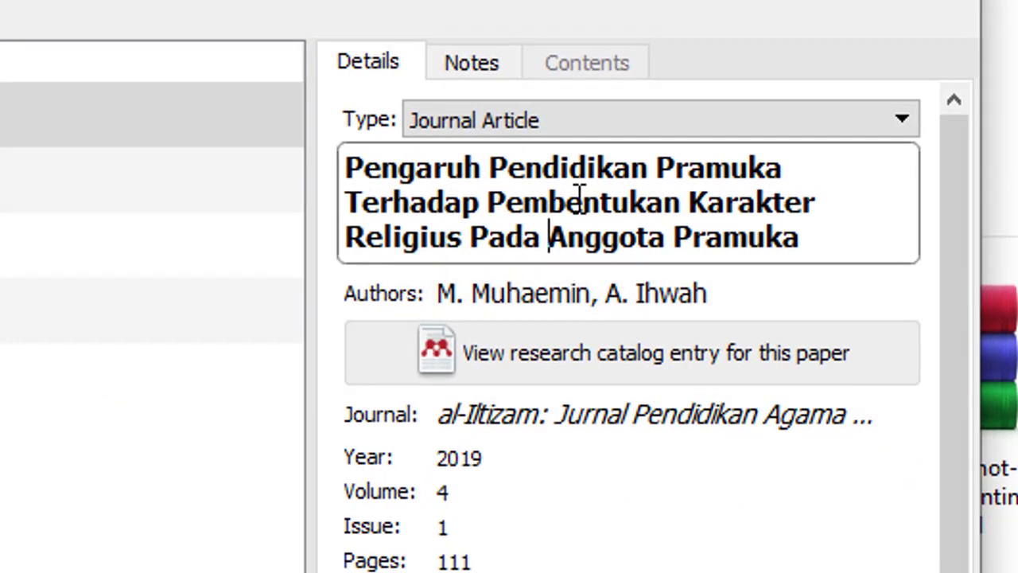
{"action": "left_click", "coordinate": [577, 293]}
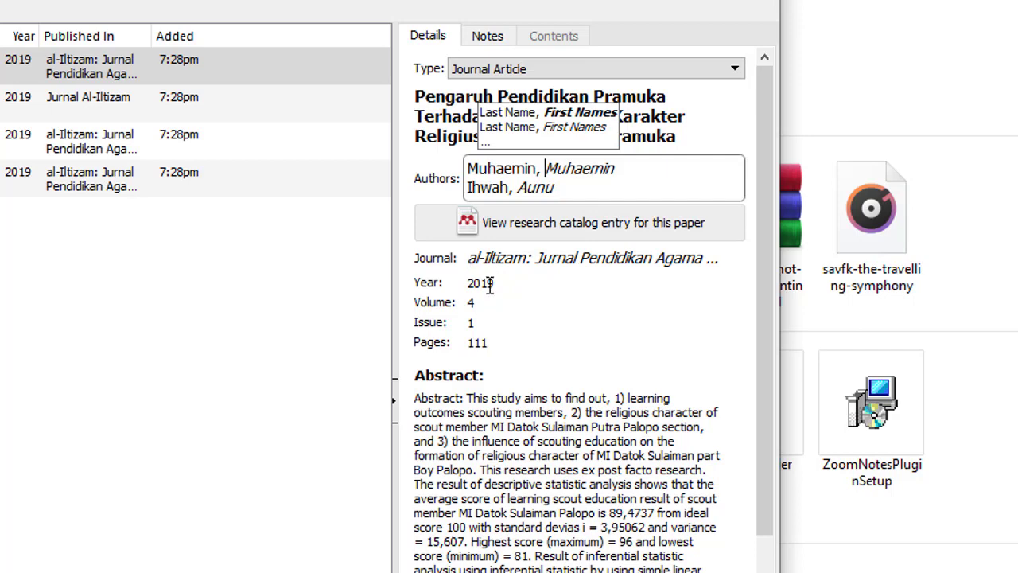
{"action": "left_click", "coordinate": [489, 284]}
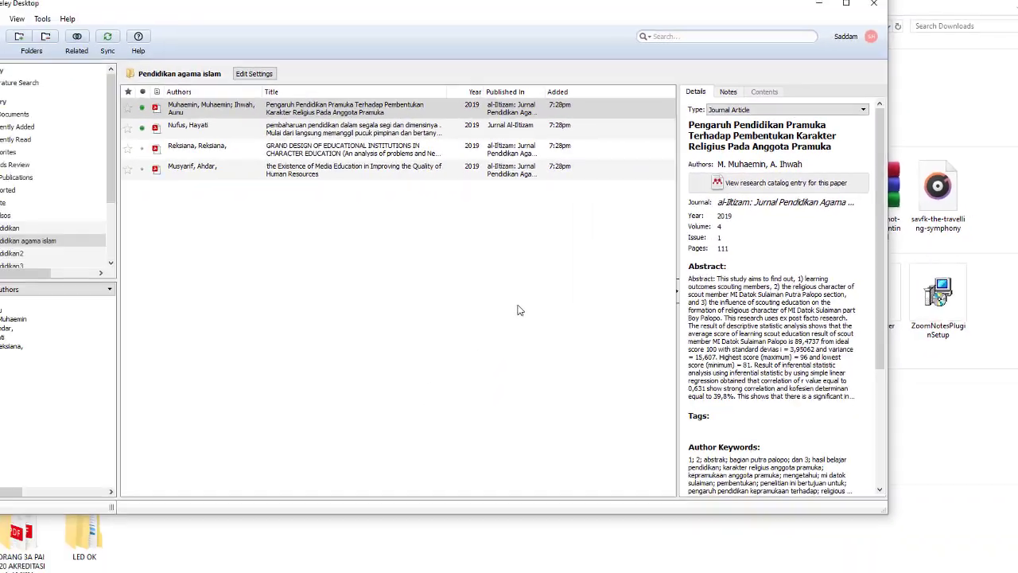
{"action": "left_click", "coordinate": [103, 431]}
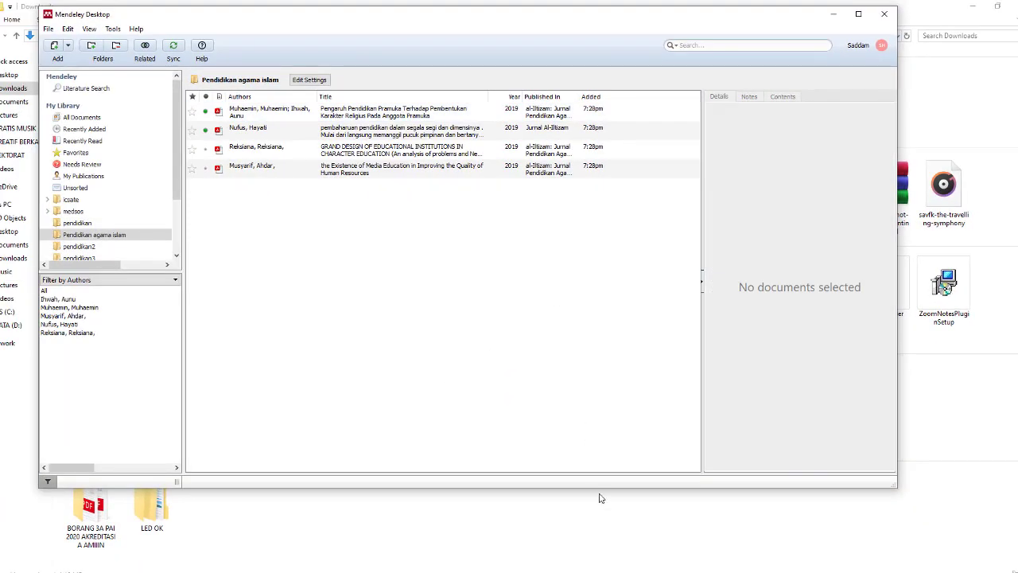
{"action": "left_click", "coordinate": [353, 119]}
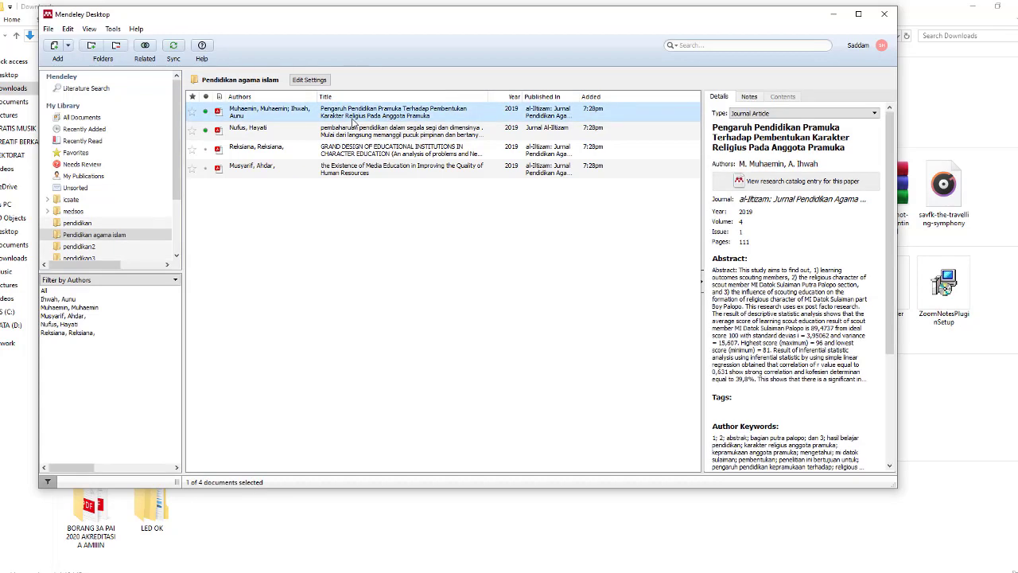
Step: Copy the PDF passage from 'Penerapan pelaksanaan pendidikan kepramukaan' to 'karakter' into Word
{"action": "double_click", "coordinate": [353, 121]}
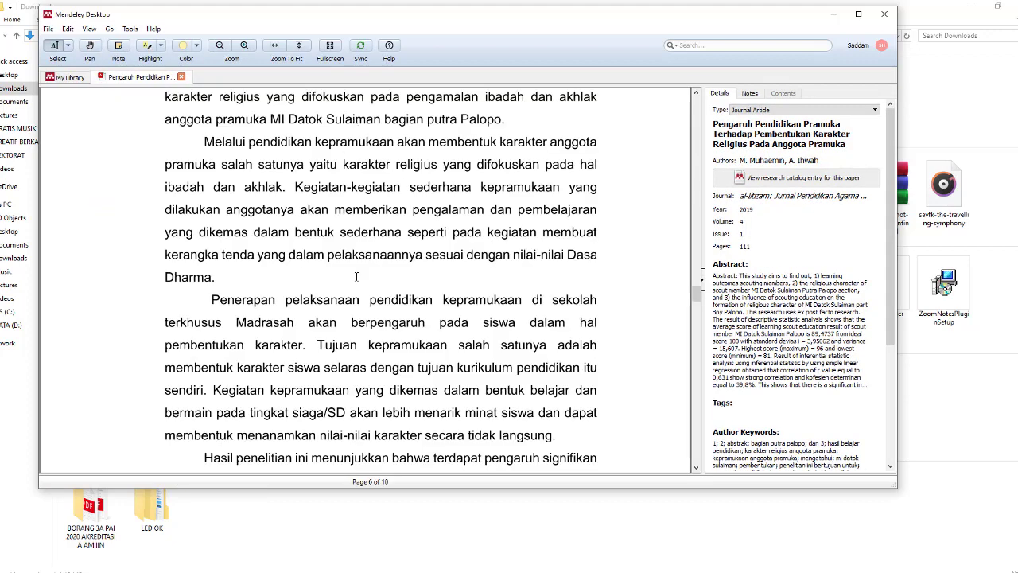
{"action": "scroll", "coordinate": [356, 276], "scroll_direction": "down", "scroll_amount": 1}
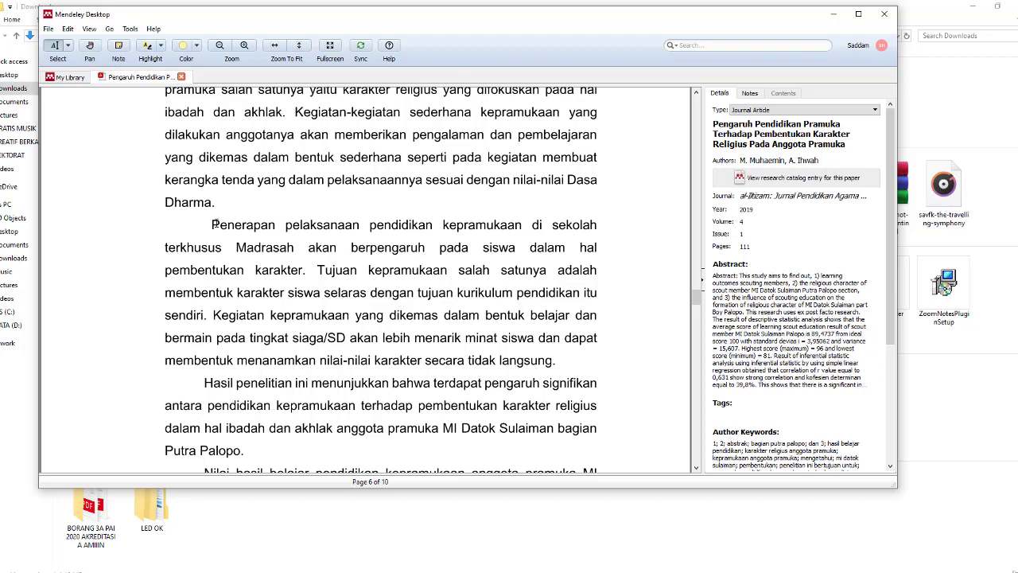
{"action": "left_click_drag", "start_coordinate": [213, 225], "coordinate": [308, 273]}
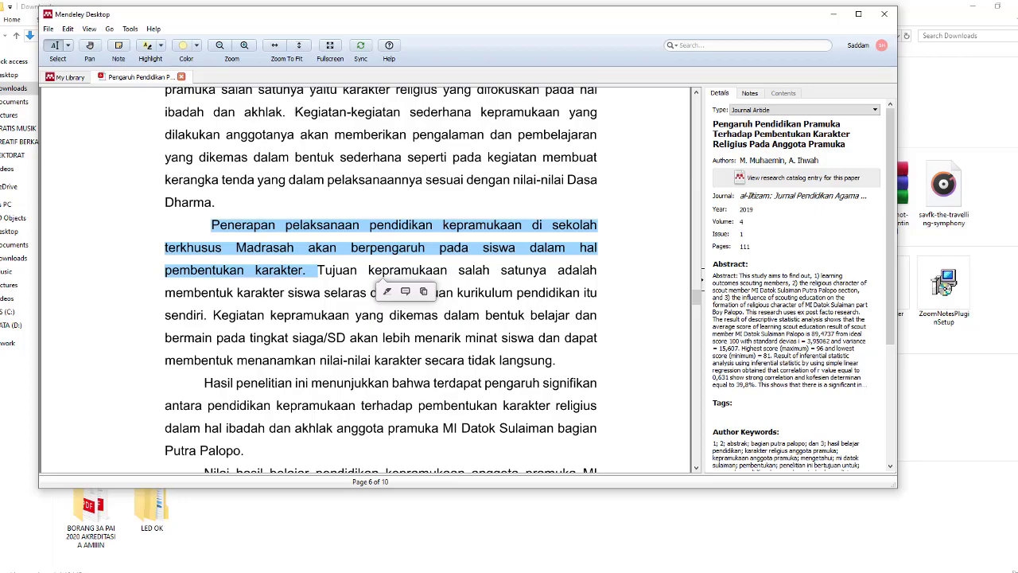
{"action": "key", "text": "alt+Tab"}
{"action": "type", "text": "Penerapan pelaksanaan pendidikan kepramukaan di sekolah\\nterkhusus Madrasah akan berpengaruh pada siswa dalam hal pembentukan karakter. Tujuan"}
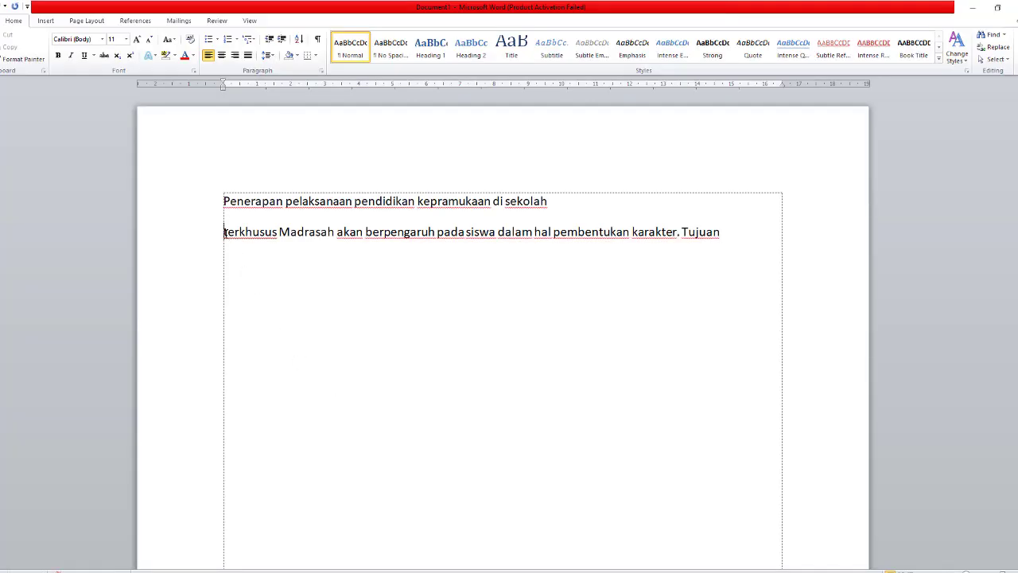
Step: Join the pasted lines, delete the trailing 'Tujuan', and wrap the passage in quotation marks
{"action": "key", "text": "BackSpace"}
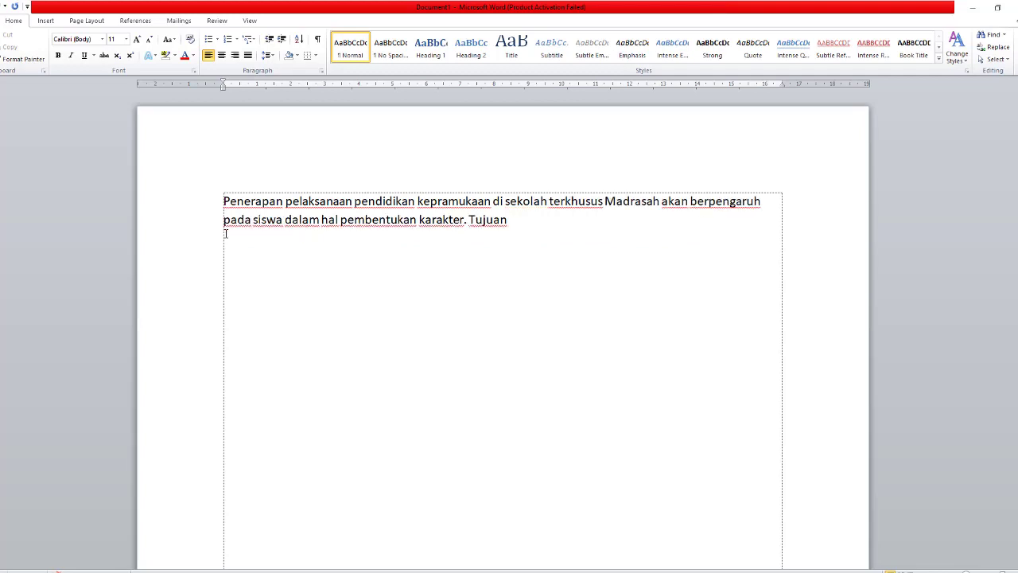
{"action": "left_click", "coordinate": [514, 220]}
{"action": "key", "text": "BackSpace"}
{"action": "key", "text": "BackSpace"}
{"action": "key", "text": "BackSpace"}
{"action": "key", "text": "BackSpace"}
{"action": "key", "text": "BackSpace"}
{"action": "key", "text": "BackSpace"}
{"action": "key", "text": "BackSpace"}
{"action": "left_click", "coordinate": [225, 201]}
{"action": "type", "text": "\""}
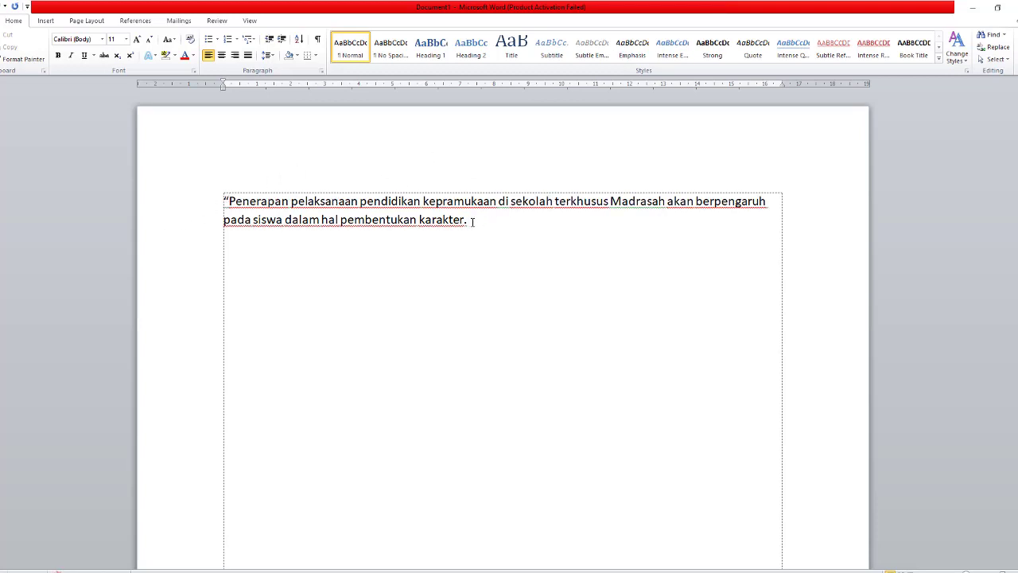
{"action": "left_click", "coordinate": [466, 219]}
{"action": "type", "text": "\""}
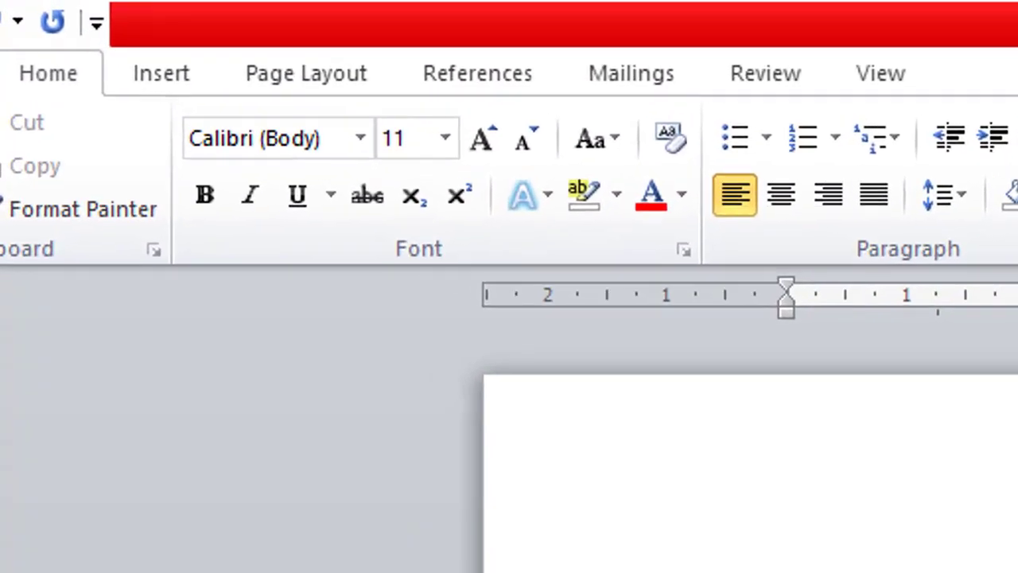
Step: Start a Mendeley Cite-O-Matic citation after the quote and go to Mendeley to choose the source
{"action": "left_click", "coordinate": [457, 86]}
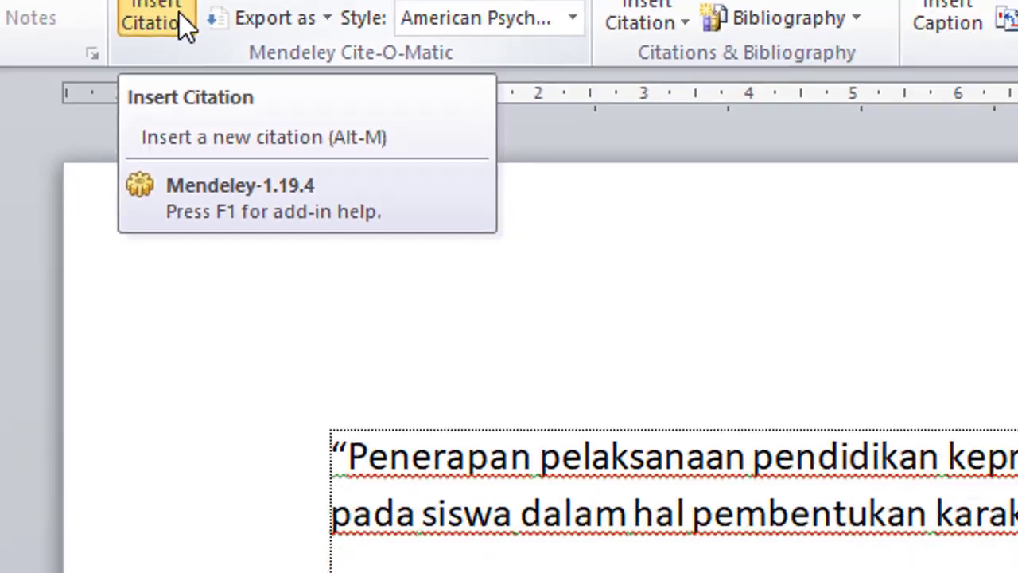
{"action": "left_click", "coordinate": [598, 195]}
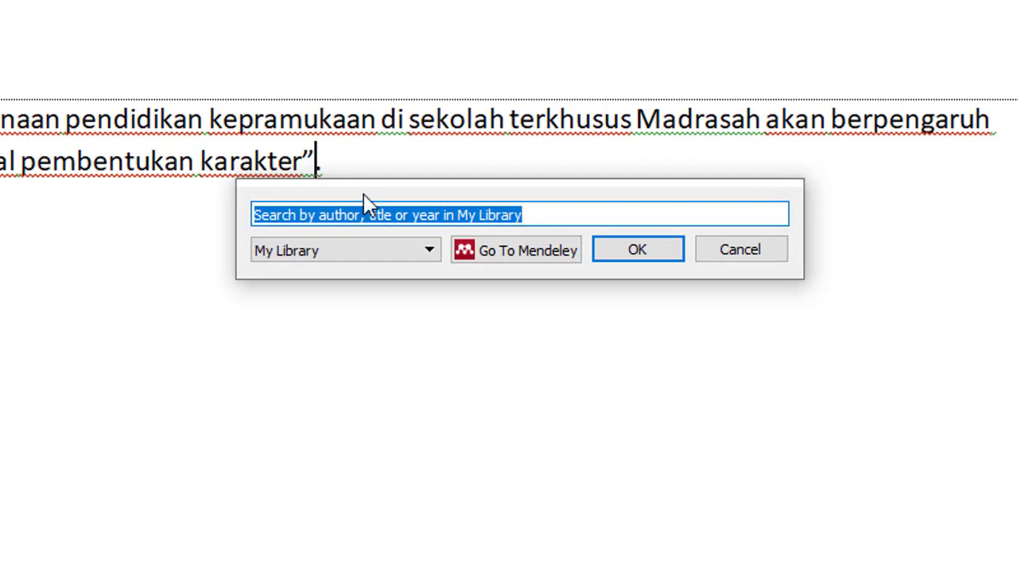
{"action": "left_click", "coordinate": [538, 267]}
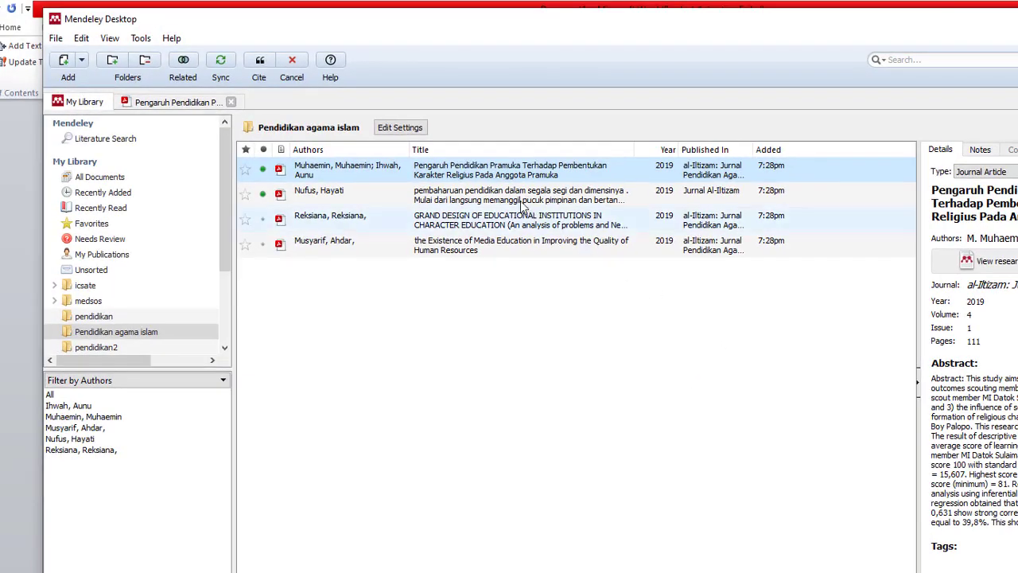
Step: Reopen the Pramuka paper and cite it after the Word quotation as an APA author-date citation
{"action": "double_click", "coordinate": [455, 178]}
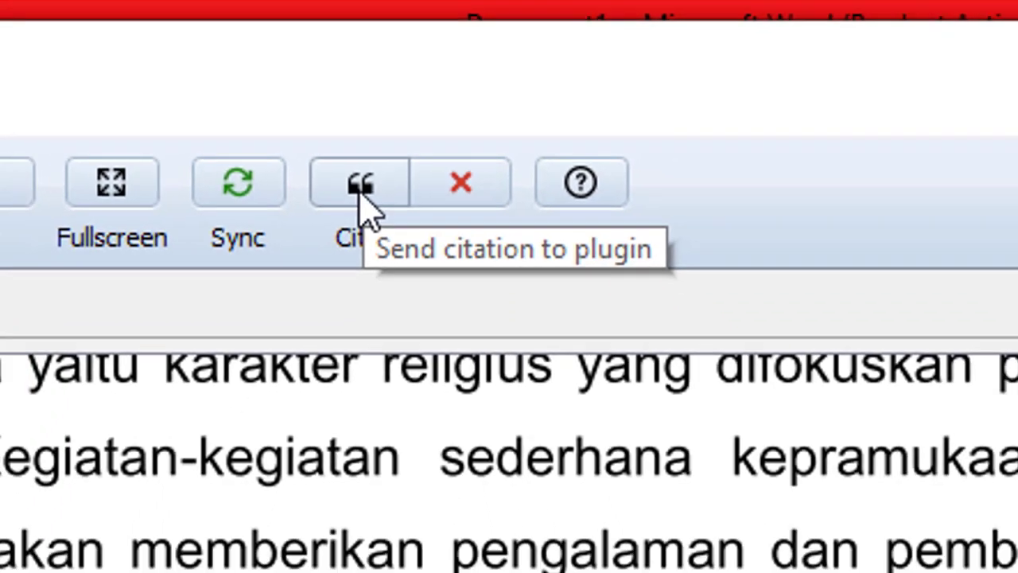
{"action": "left_click", "coordinate": [357, 222]}
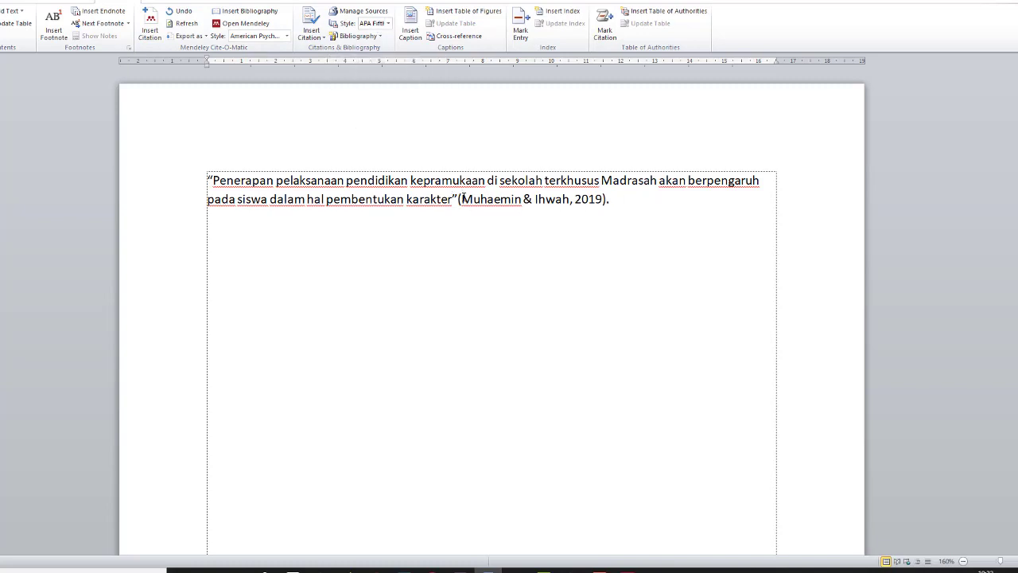
Step: Switch the citation style to Modern Humanities Research Association notes, turning it into footnote 1
{"action": "left_click_drag", "start_coordinate": [463, 199], "coordinate": [590, 198]}
{"action": "left_click", "coordinate": [627, 204]}
{"action": "left_click", "coordinate": [596, 198]}
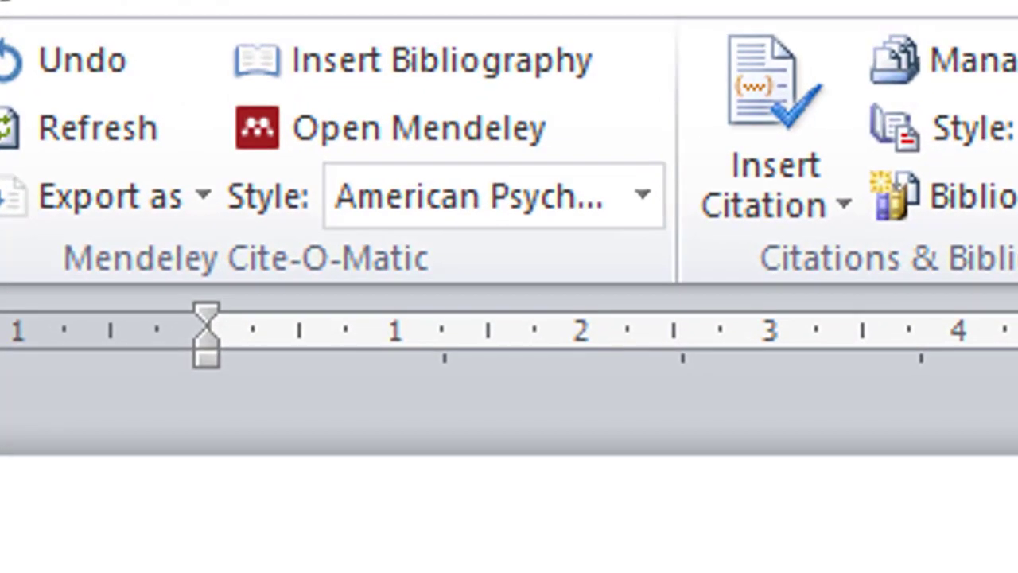
{"action": "left_click", "coordinate": [644, 199]}
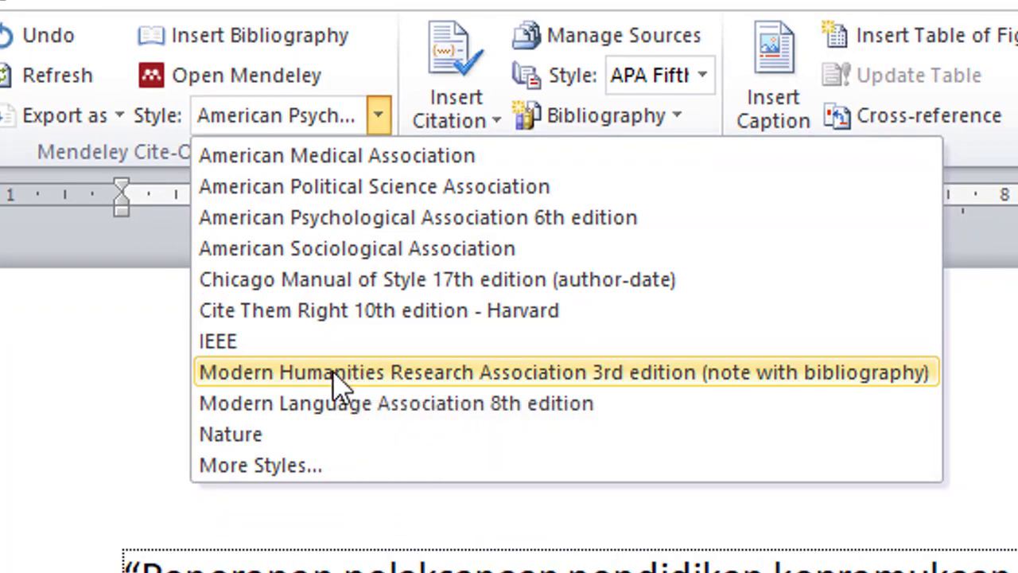
{"action": "left_click", "coordinate": [334, 374]}
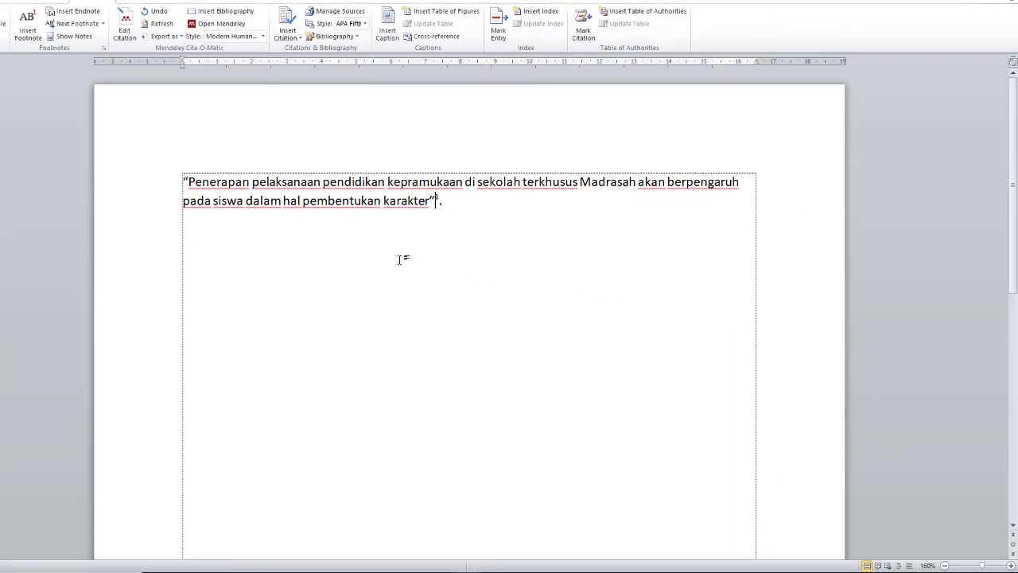
{"action": "scroll", "coordinate": [399, 259], "scroll_direction": "down", "scroll_amount": 12}
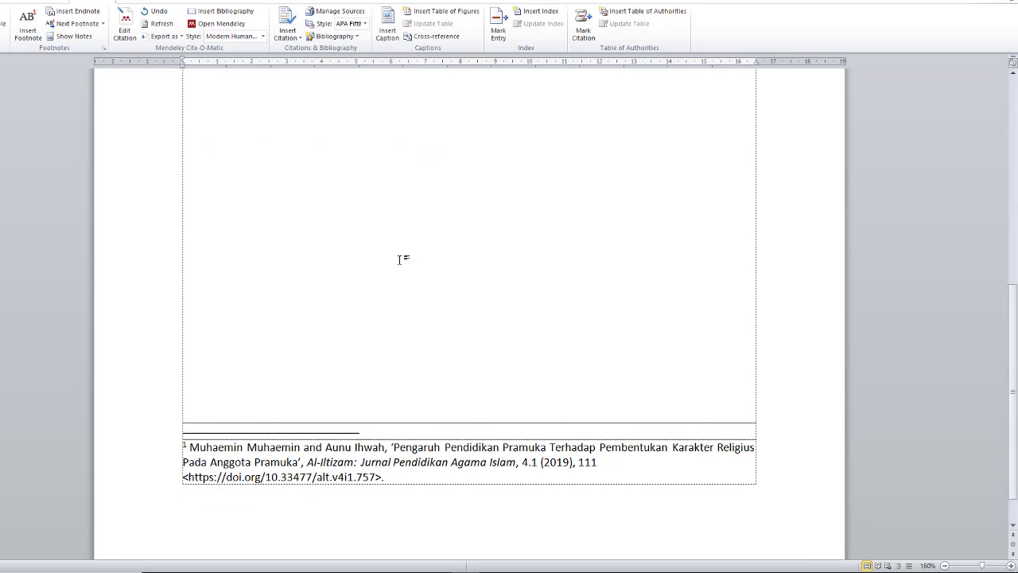
{"action": "scroll", "coordinate": [400, 259], "scroll_direction": "up", "scroll_amount": 12}
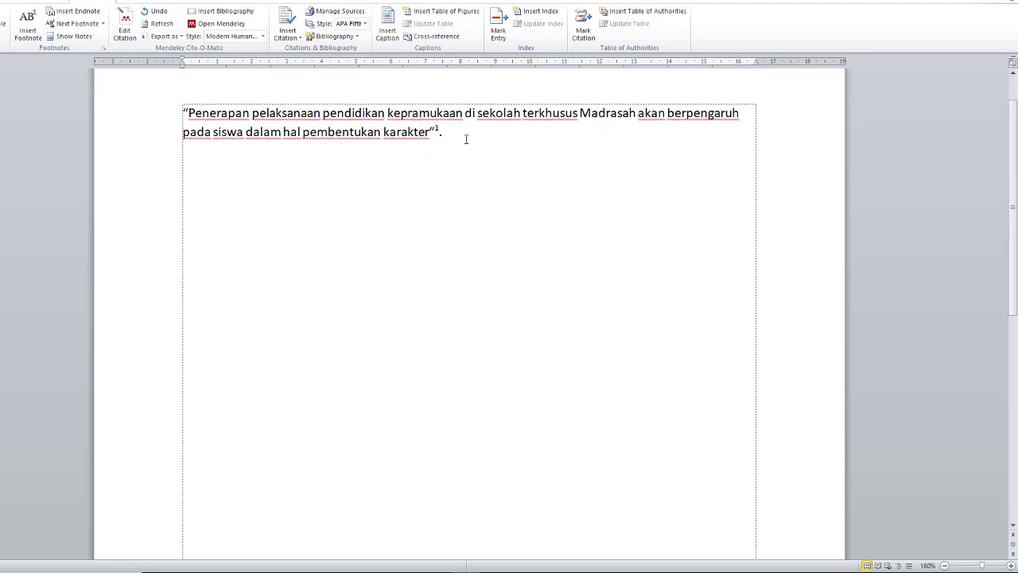
{"action": "key", "text": "Return"}
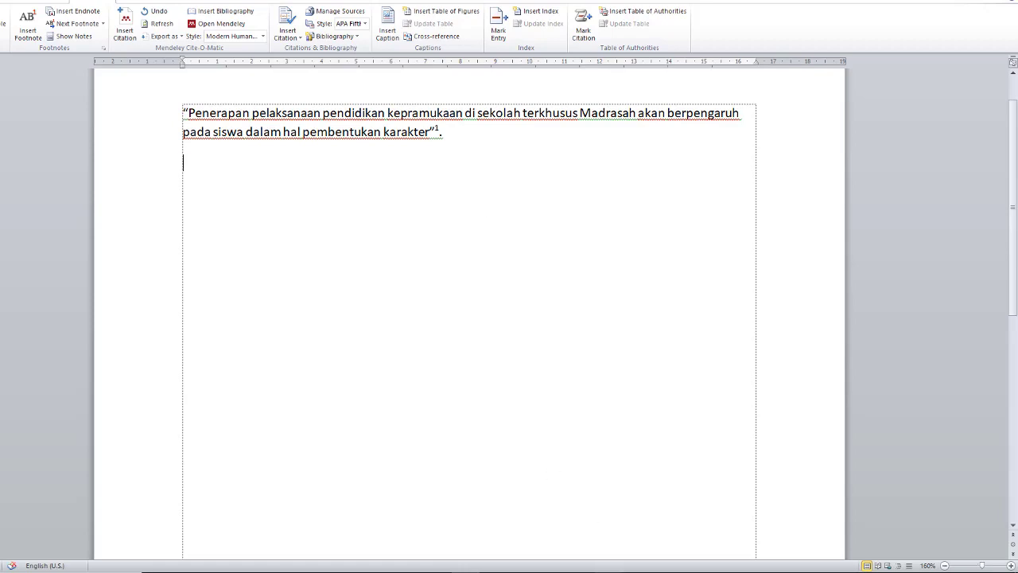
{"action": "key", "text": "alt+Tab"}
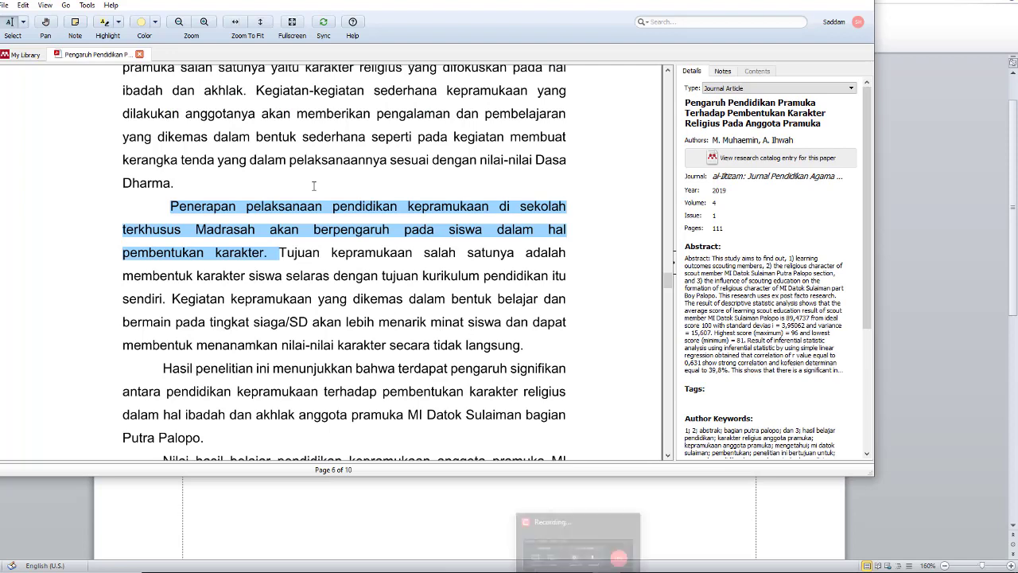
Step: Open the pembaharuan pendidikan article's PDF and select the 'Karakter baik … dilakukan' passage
{"action": "left_click", "coordinate": [139, 54]}
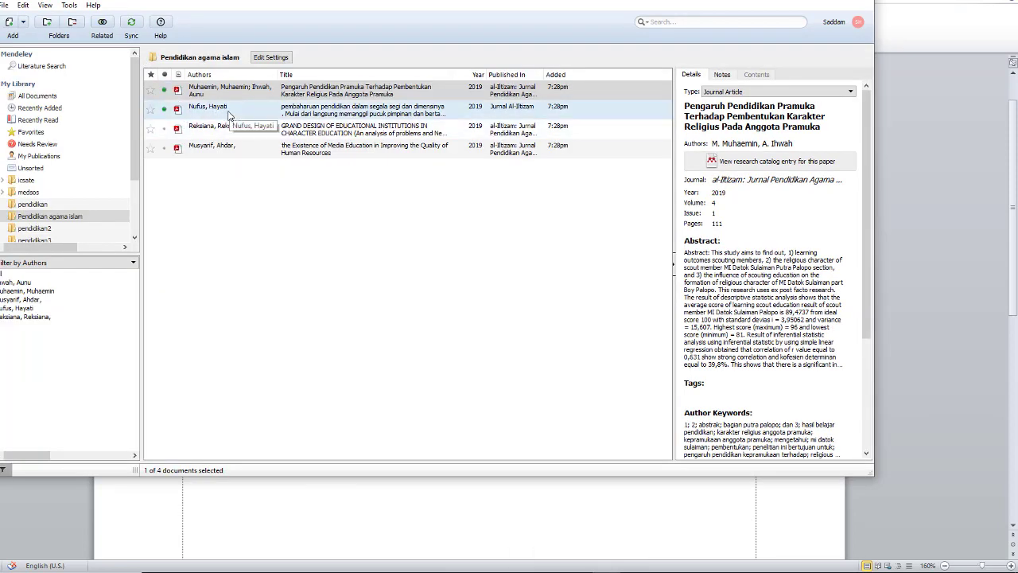
{"action": "double_click", "coordinate": [229, 115]}
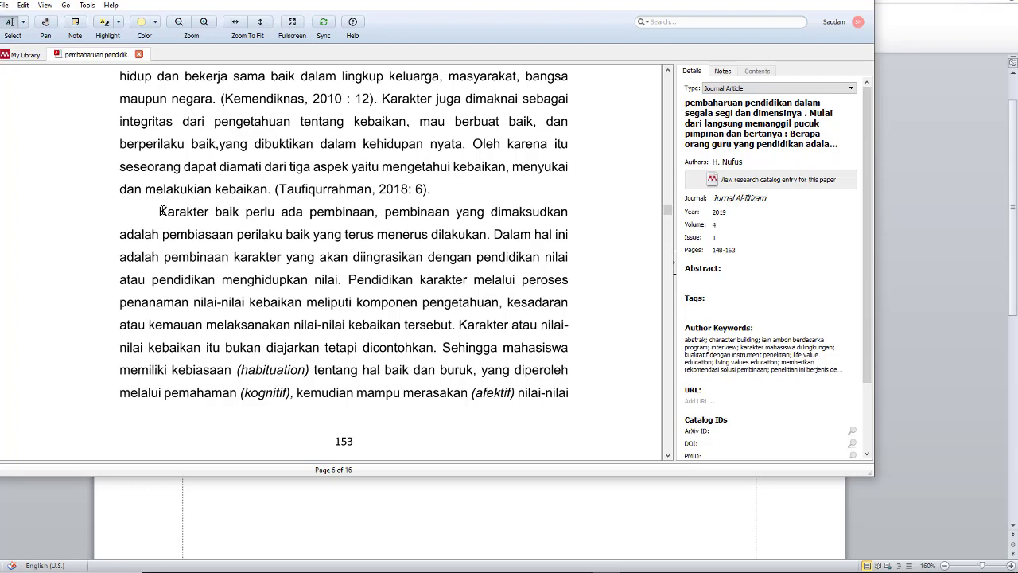
{"action": "mouse_move", "coordinate": [160, 211]}
{"action": "left_mouse_down"}
{"action": "mouse_move", "coordinate": [272, 235]}
{"action": "mouse_move", "coordinate": [568, 241]}
{"action": "mouse_move", "coordinate": [468, 234]}
{"action": "mouse_move", "coordinate": [491, 233]}
{"action": "left_mouse_up"}
{"action": "key", "text": "ctrl+c"}
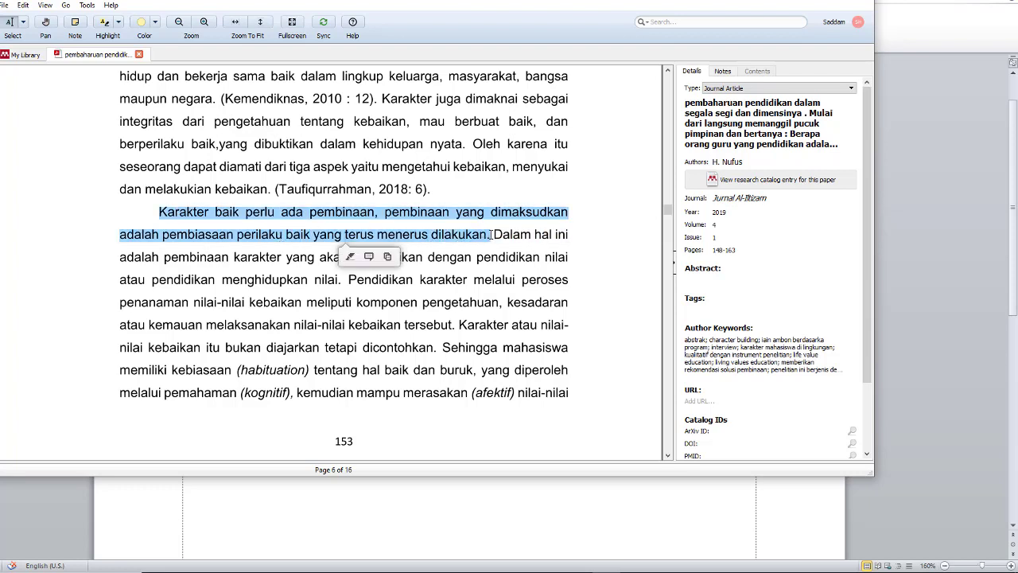
{"action": "left_click", "coordinate": [413, 516]}
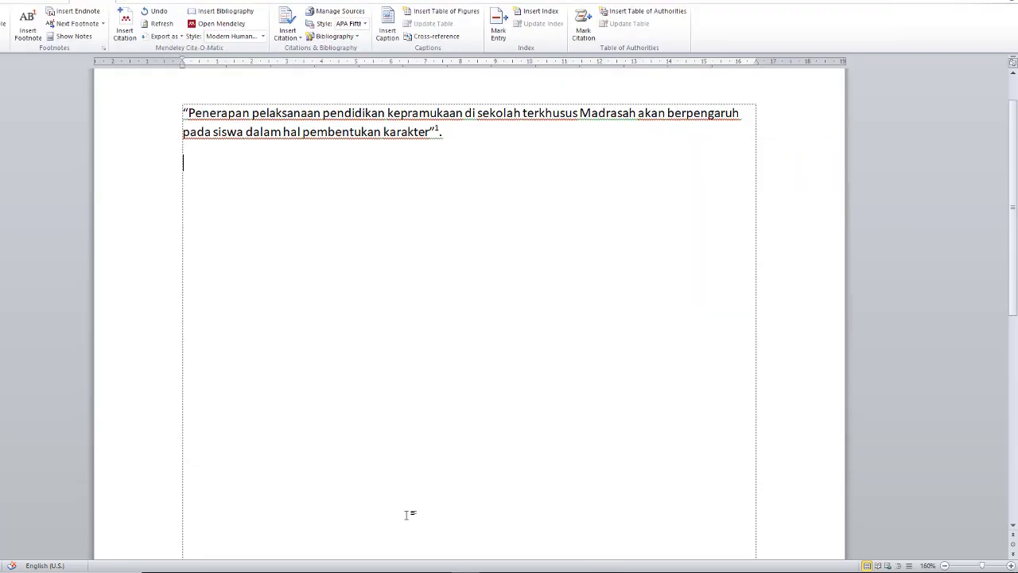
Step: Paste the Karakter baik passage as one paragraph and enclose it in quotation marks
{"action": "key", "text": "ctrl+v"}
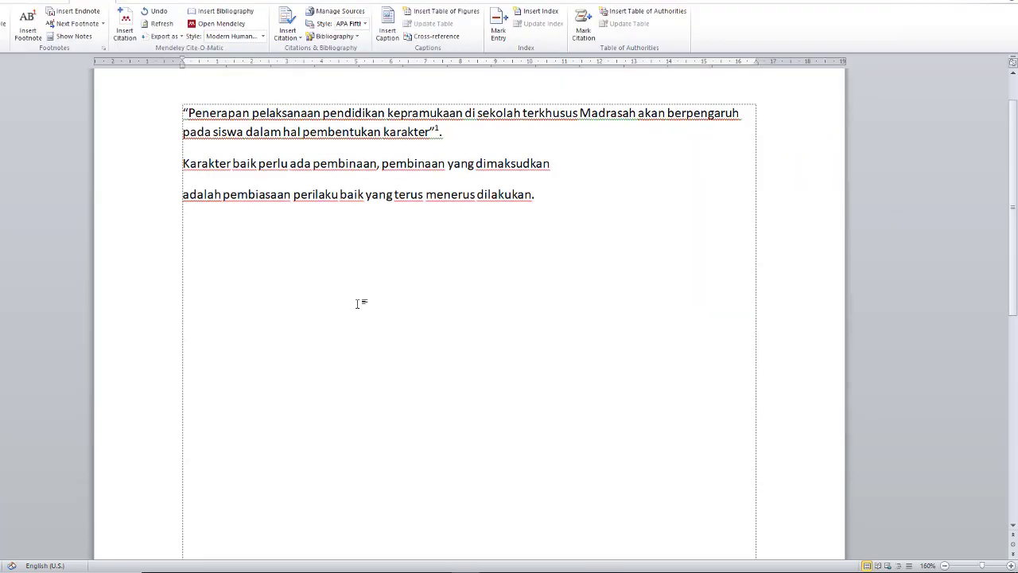
{"action": "left_click", "coordinate": [185, 196]}
{"action": "key", "text": "BackSpace"}
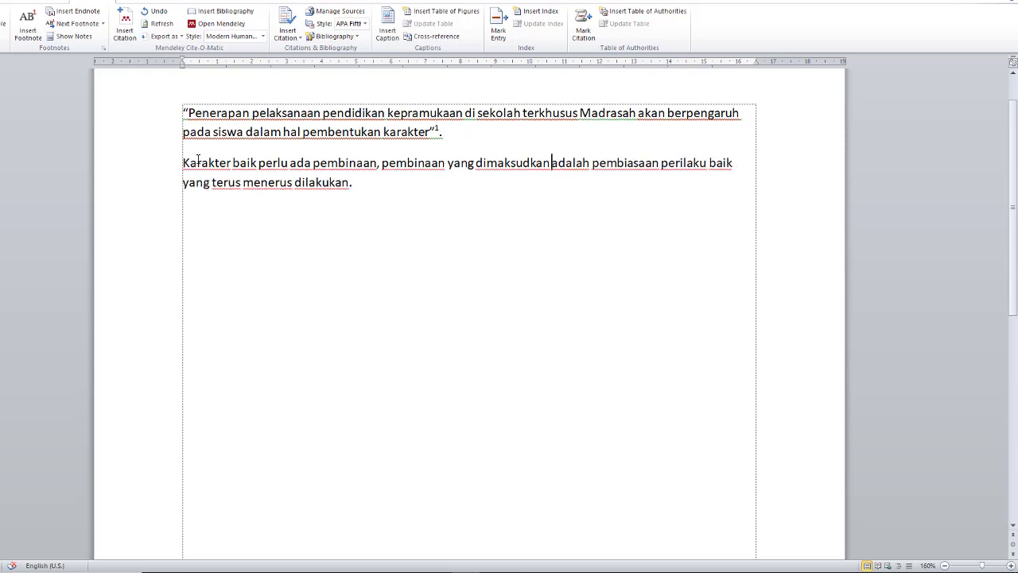
{"action": "left_click", "coordinate": [183, 163]}
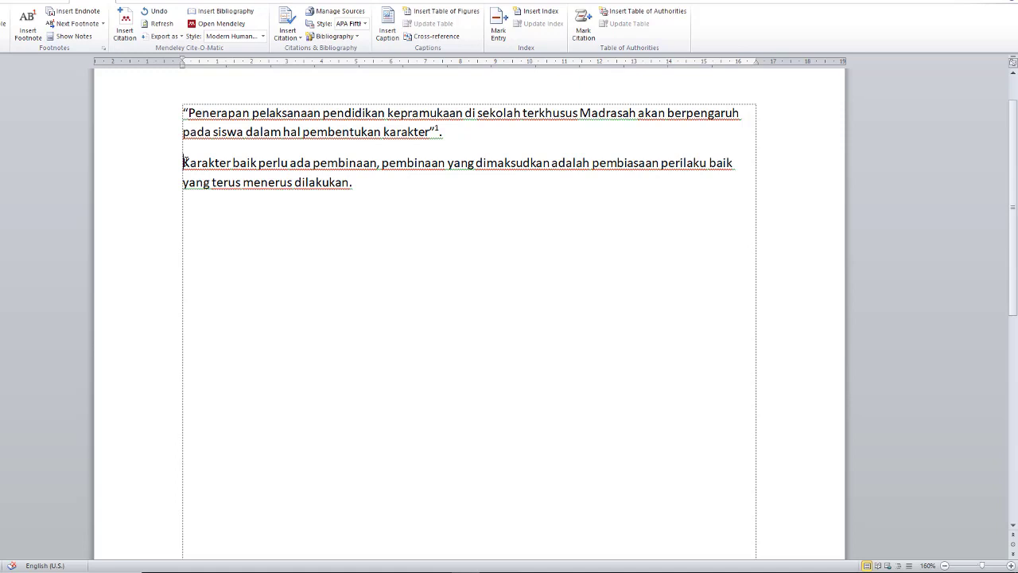
{"action": "type", "text": "\""}
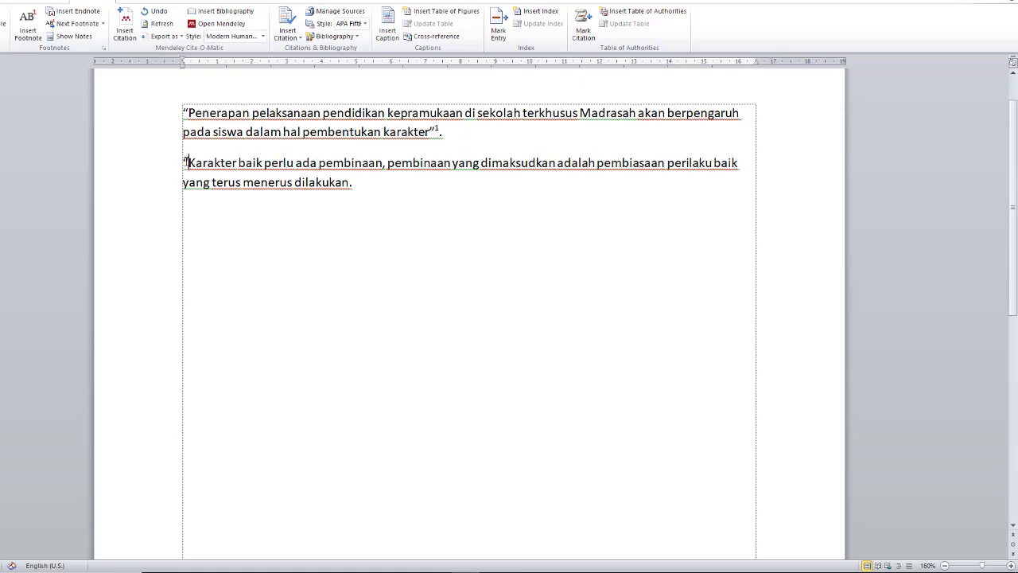
{"action": "left_click", "coordinate": [349, 185]}
{"action": "type", "text": "\""}
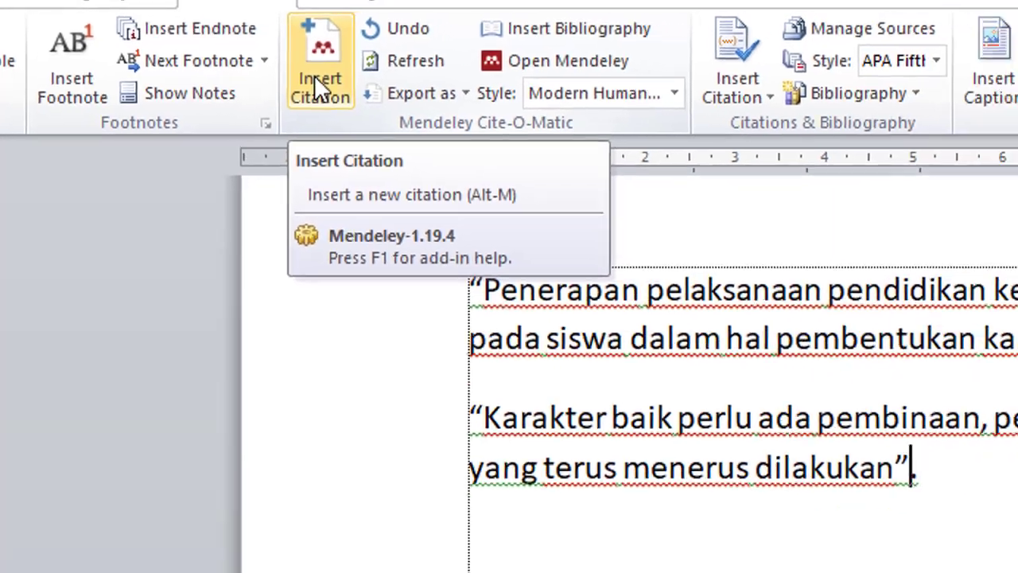
Step: Cite the pembaharuan pendidikan article (Jurnal Al-Iltizam, 2019) on the second quote as footnote 2
{"action": "left_click", "coordinate": [314, 77]}
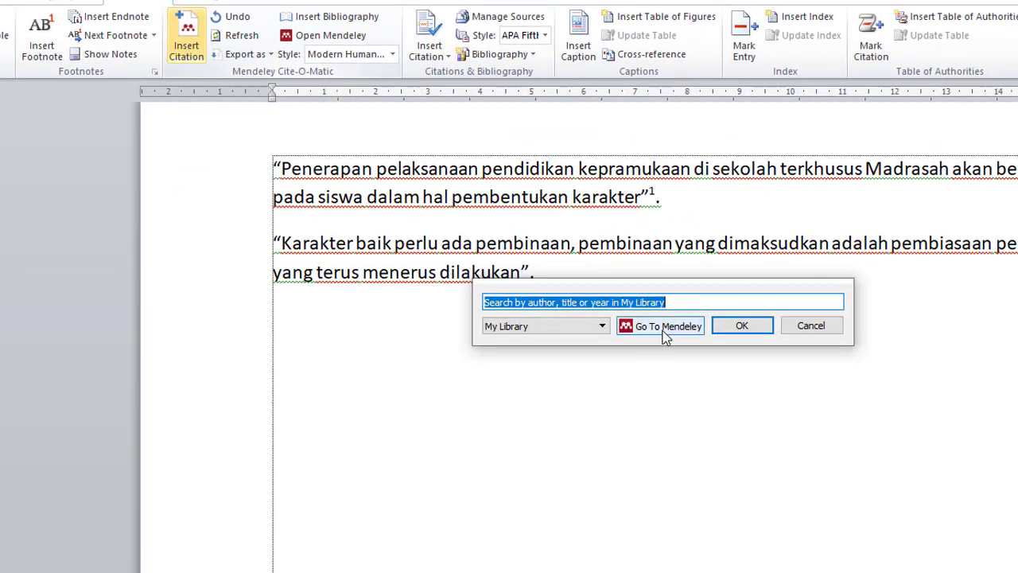
{"action": "left_click", "coordinate": [665, 331]}
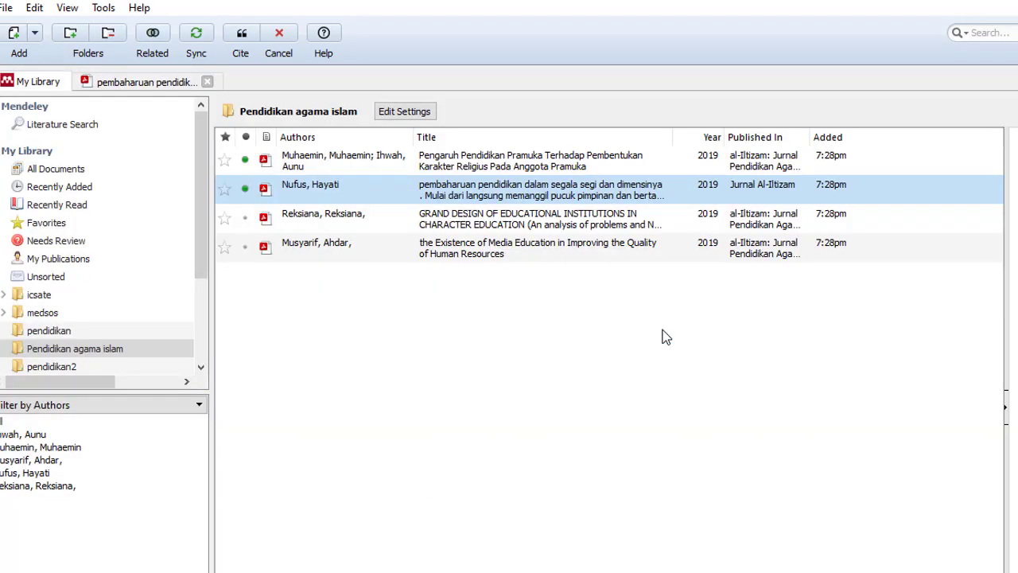
{"action": "double_click", "coordinate": [502, 194]}
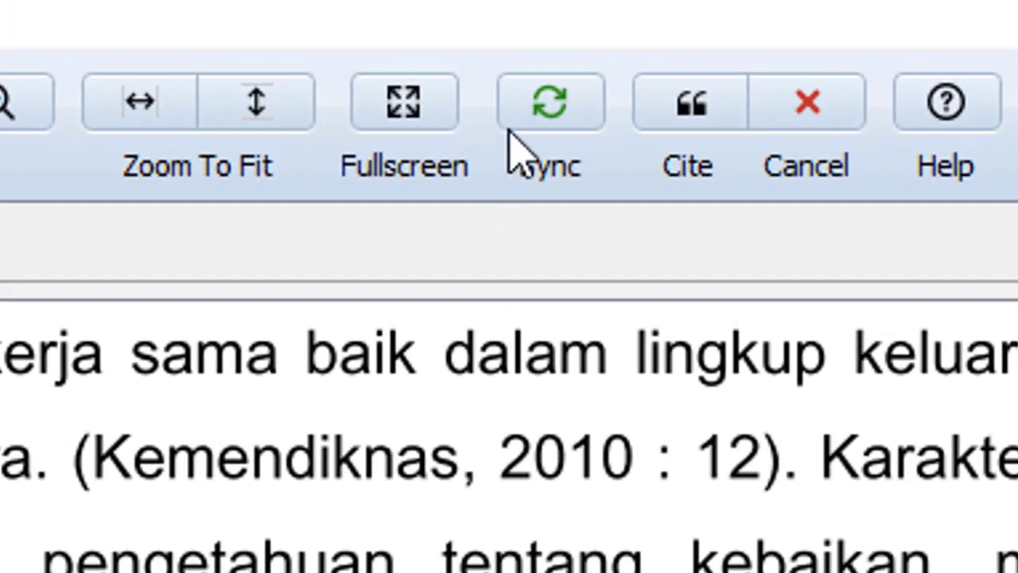
{"action": "left_click", "coordinate": [708, 94]}
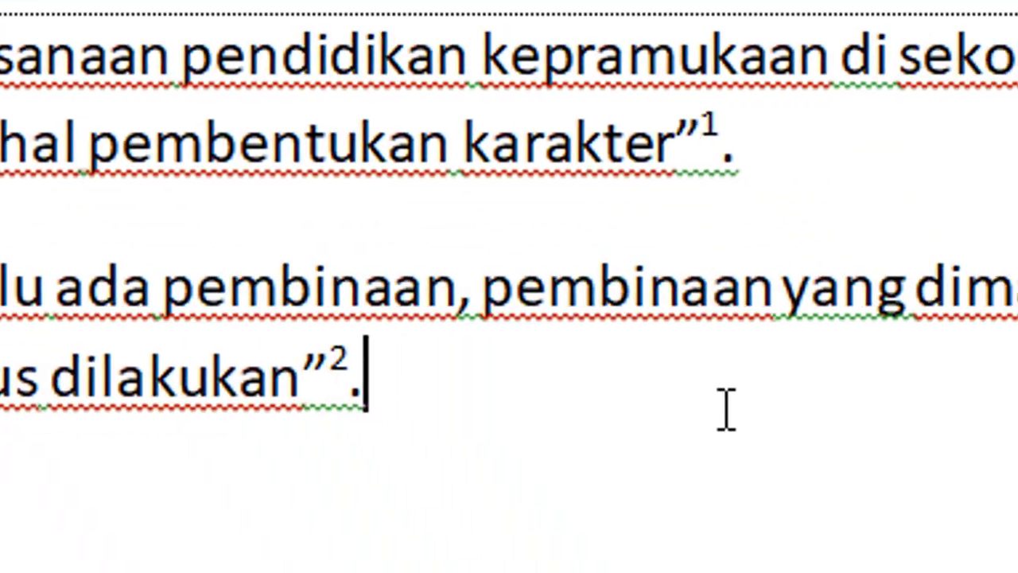
{"action": "scroll", "coordinate": [450, 190], "scroll_direction": "down", "scroll_amount": 3}
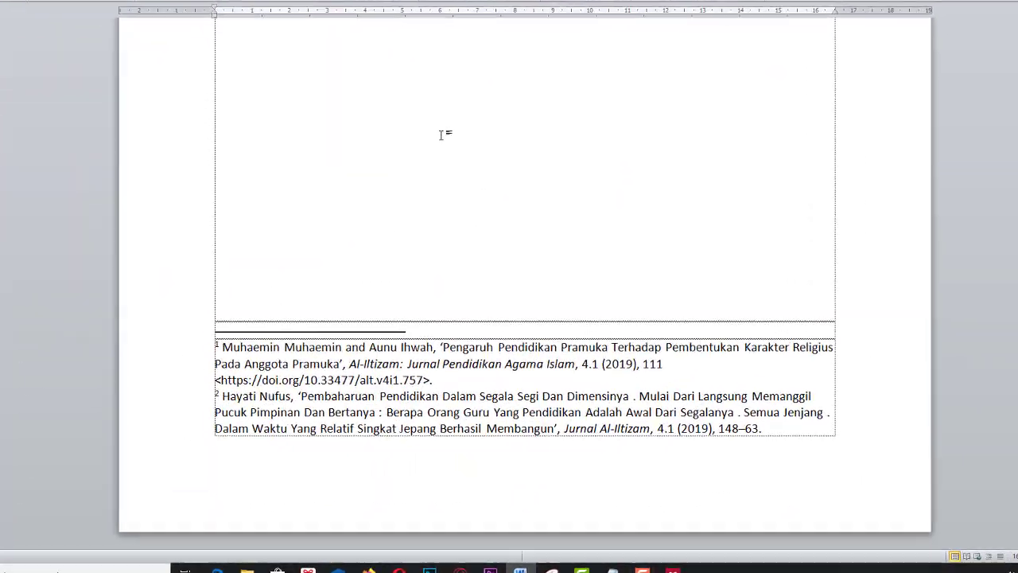
{"action": "scroll", "coordinate": [466, 276], "scroll_direction": "up", "scroll_amount": 3}
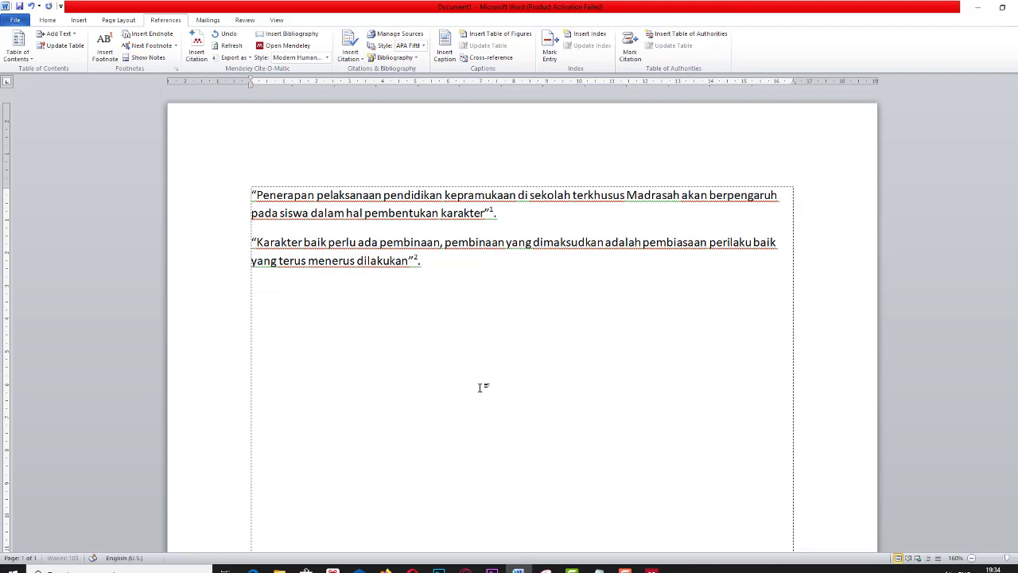
{"action": "scroll", "coordinate": [480, 387], "scroll_direction": "down", "scroll_amount": 3}
{"action": "scroll", "coordinate": [479, 388], "scroll_direction": "down", "scroll_amount": 5}
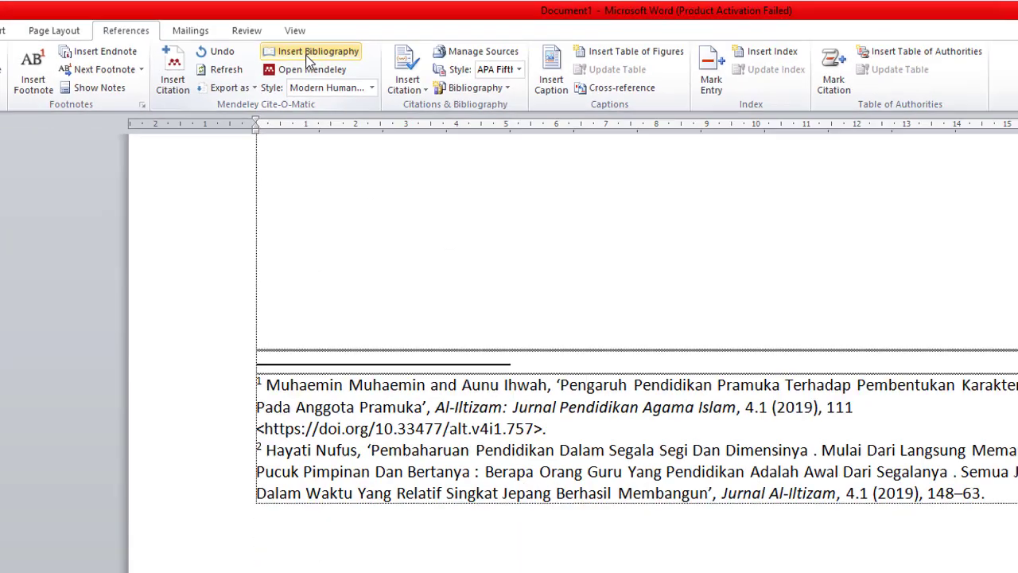
Step: Insert a bibliography listing the Pramuka and pembaharuan pendidikan articles, then review its entries
{"action": "left_click", "coordinate": [413, 169]}
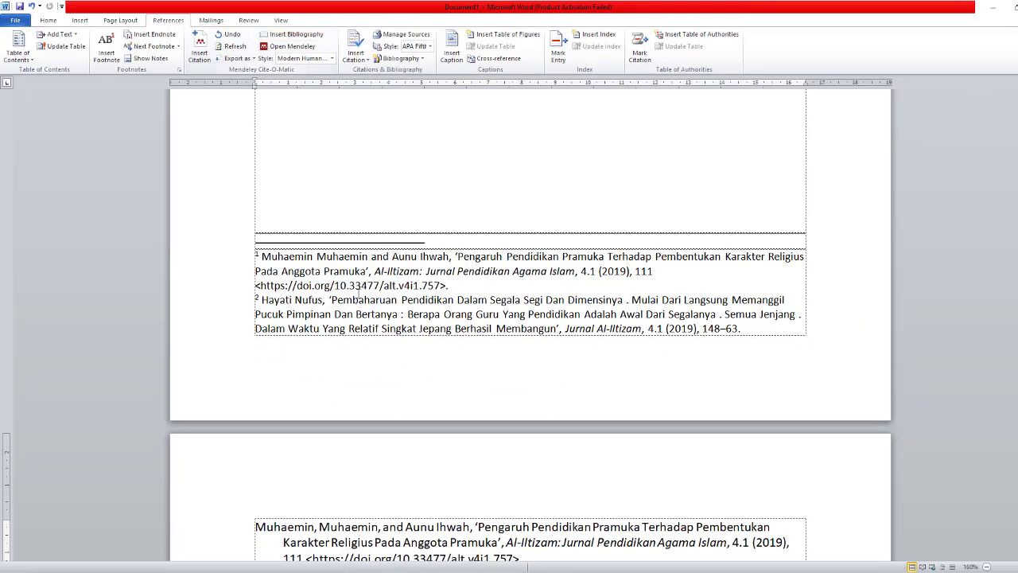
{"action": "scroll", "coordinate": [357, 293], "scroll_direction": "down", "scroll_amount": 5}
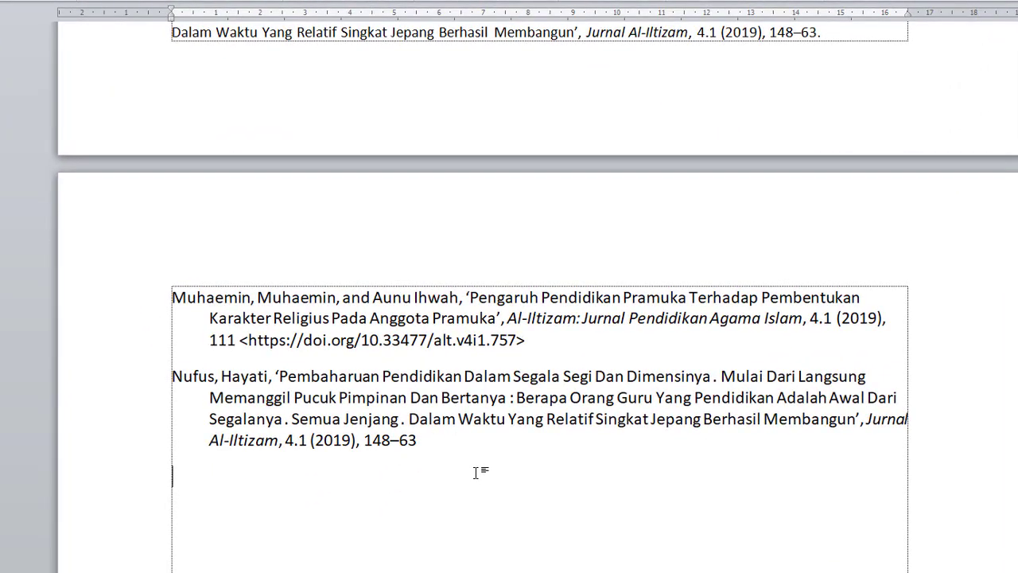
{"action": "left_click_drag", "start_coordinate": [476, 472], "coordinate": [174, 296]}
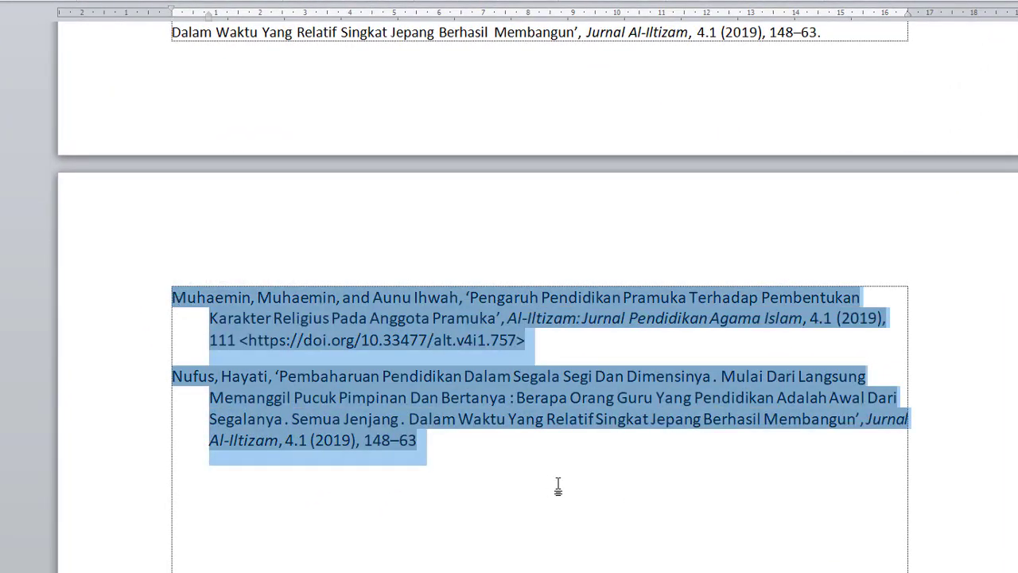
{"action": "left_click", "coordinate": [557, 486]}
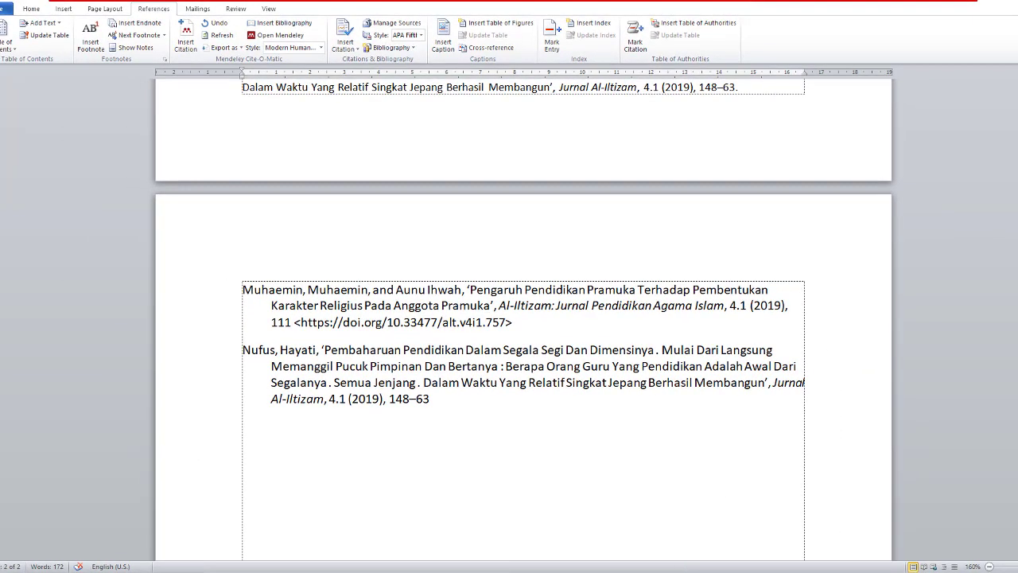
{"action": "left_click", "coordinate": [659, 571]}
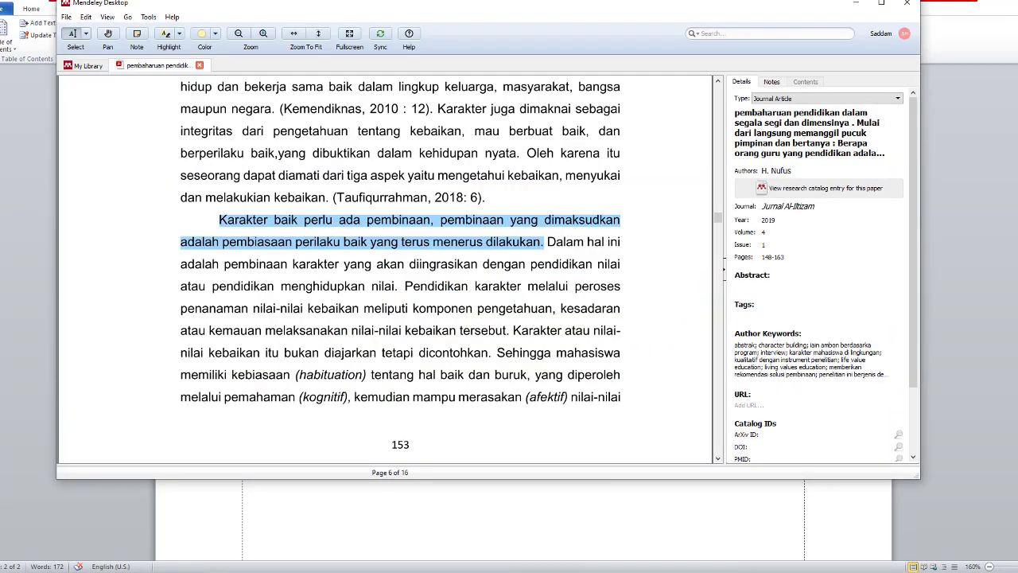
{"action": "left_click", "coordinate": [85, 67]}
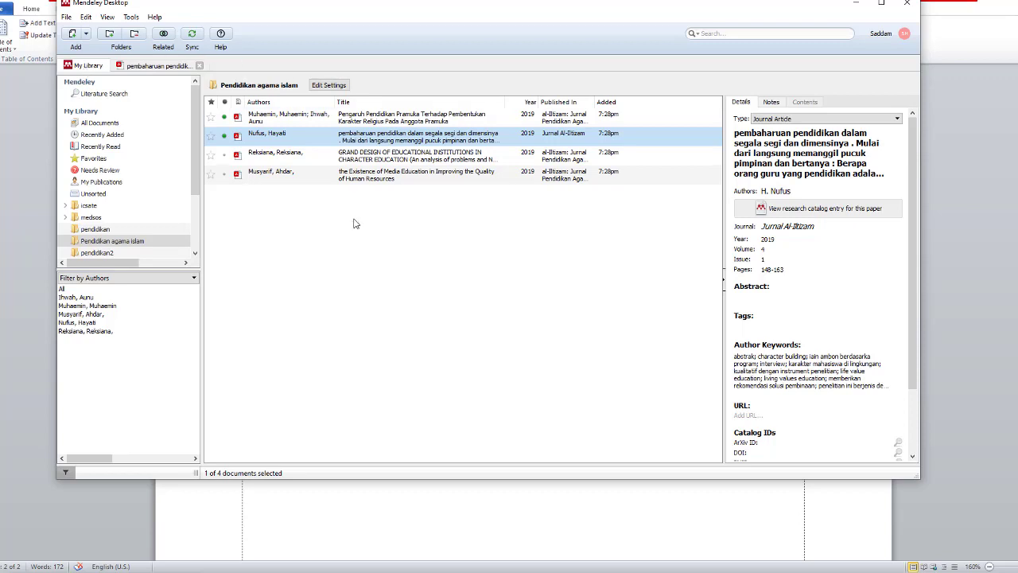
{"action": "left_click", "coordinate": [235, 241]}
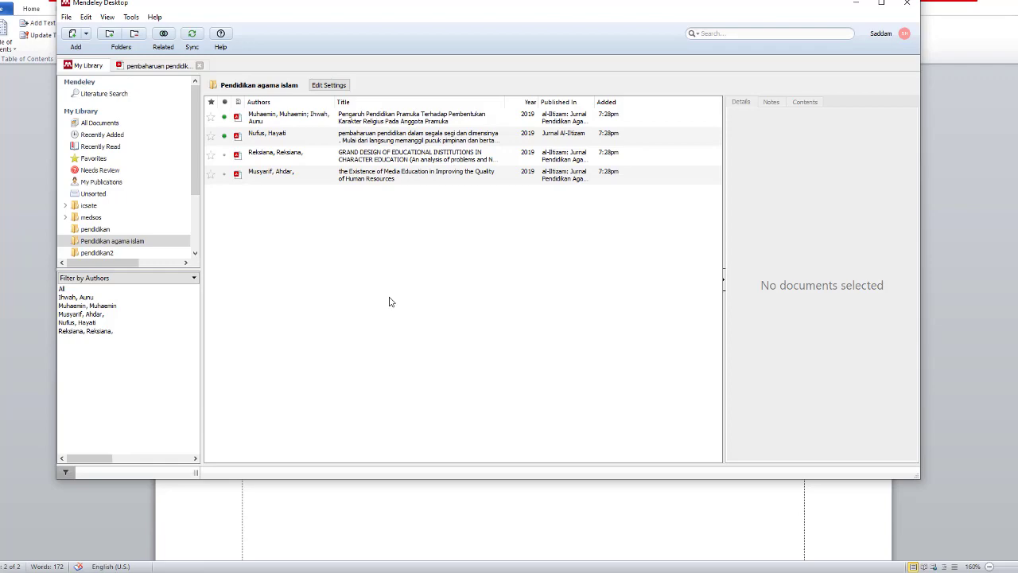
{"action": "left_click", "coordinate": [402, 522]}
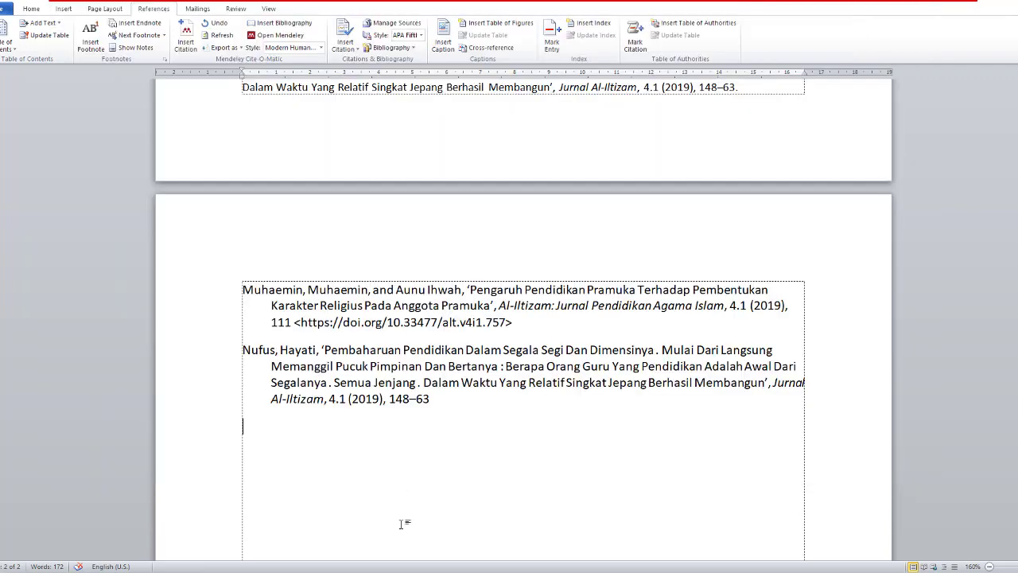
{"action": "scroll", "coordinate": [435, 443], "scroll_direction": "up", "scroll_amount": 10}
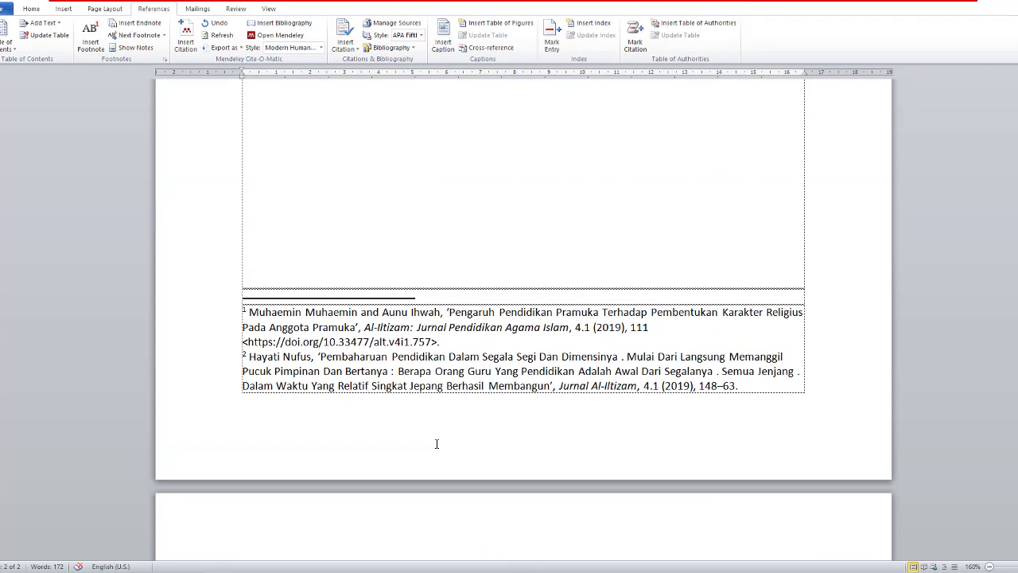
{"action": "scroll", "coordinate": [436, 443], "scroll_direction": "up", "scroll_amount": 3}
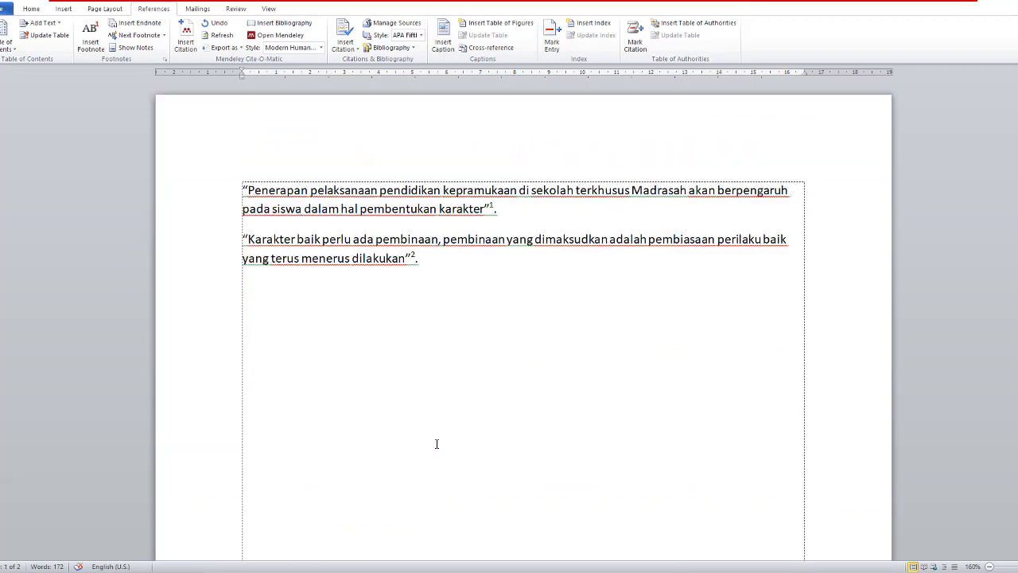